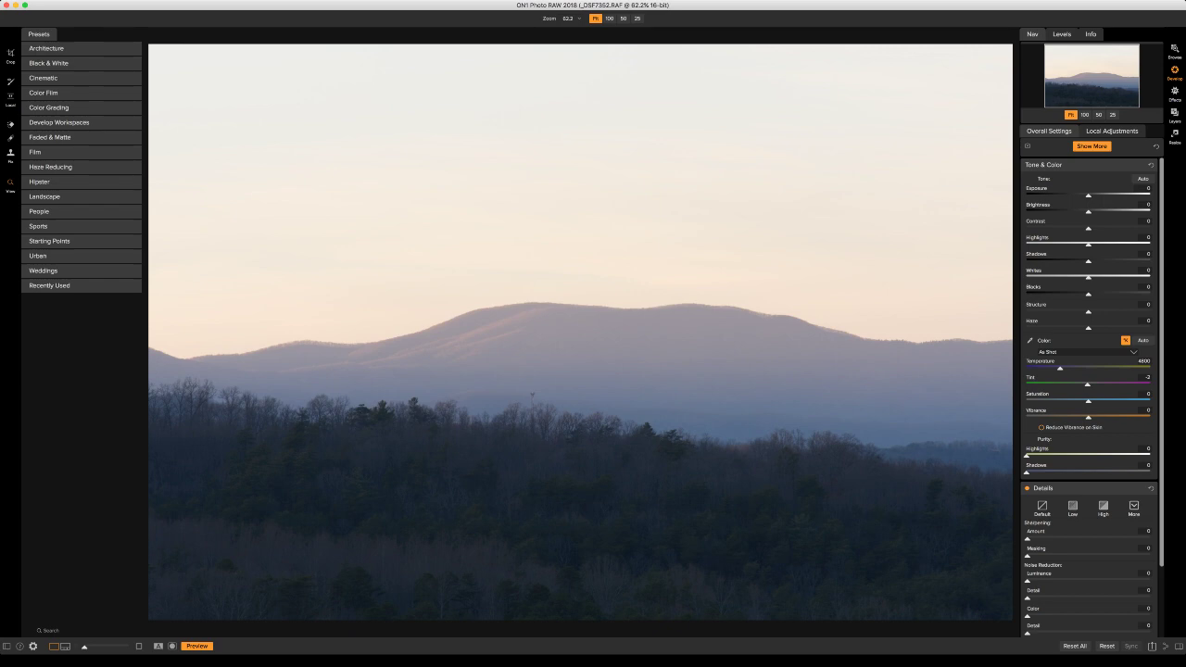
Step: Set the photo's Highlights to -38, Shadows to 7, Exposure to -0.21 and Haze to -13
left_click_drag(1055, 244, 1040, 244)
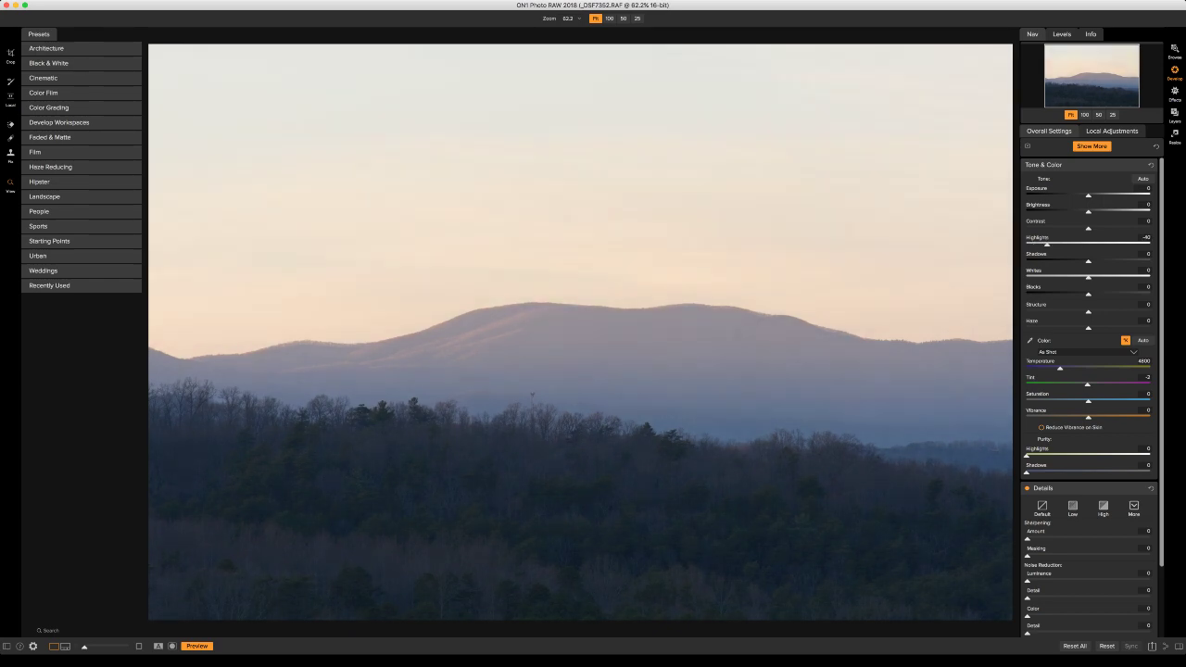
left_click_drag(1088, 260, 1095, 261)
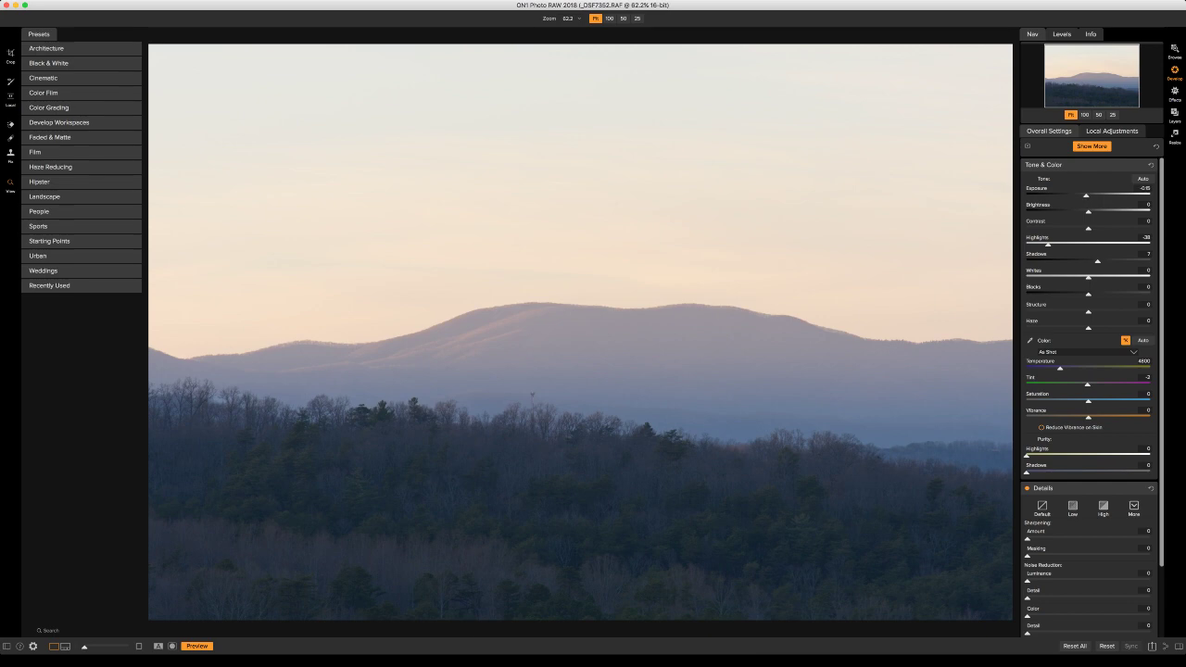
left_click_drag(1087, 196, 1084, 196)
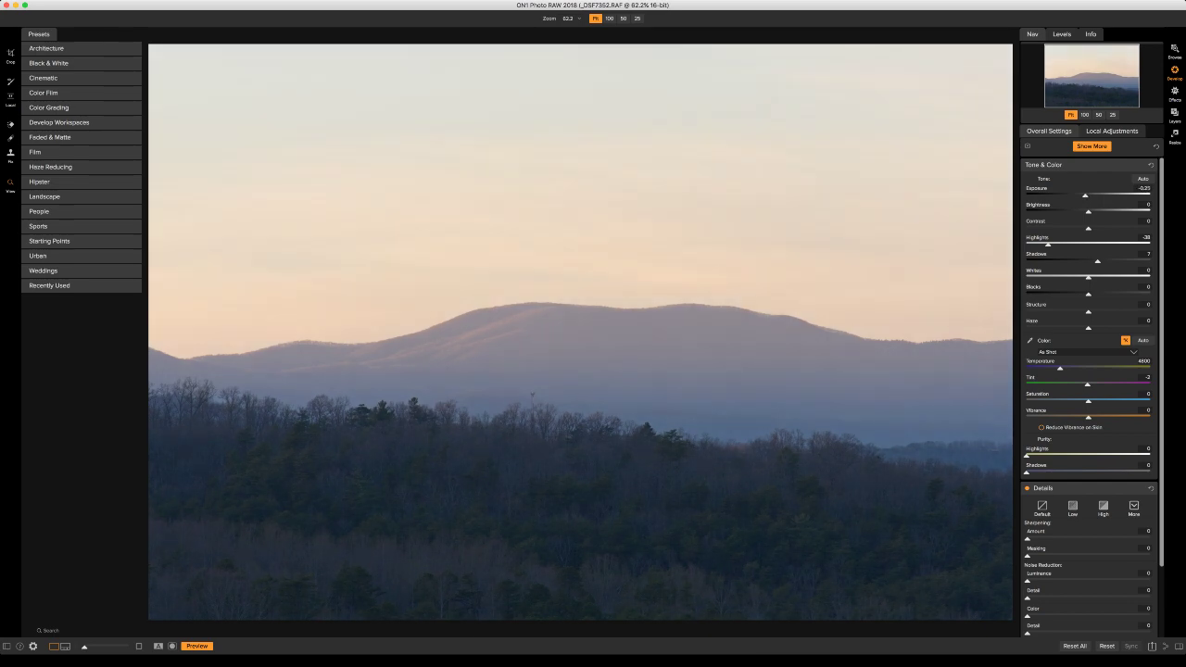
scroll(1089, 397, "down", 4)
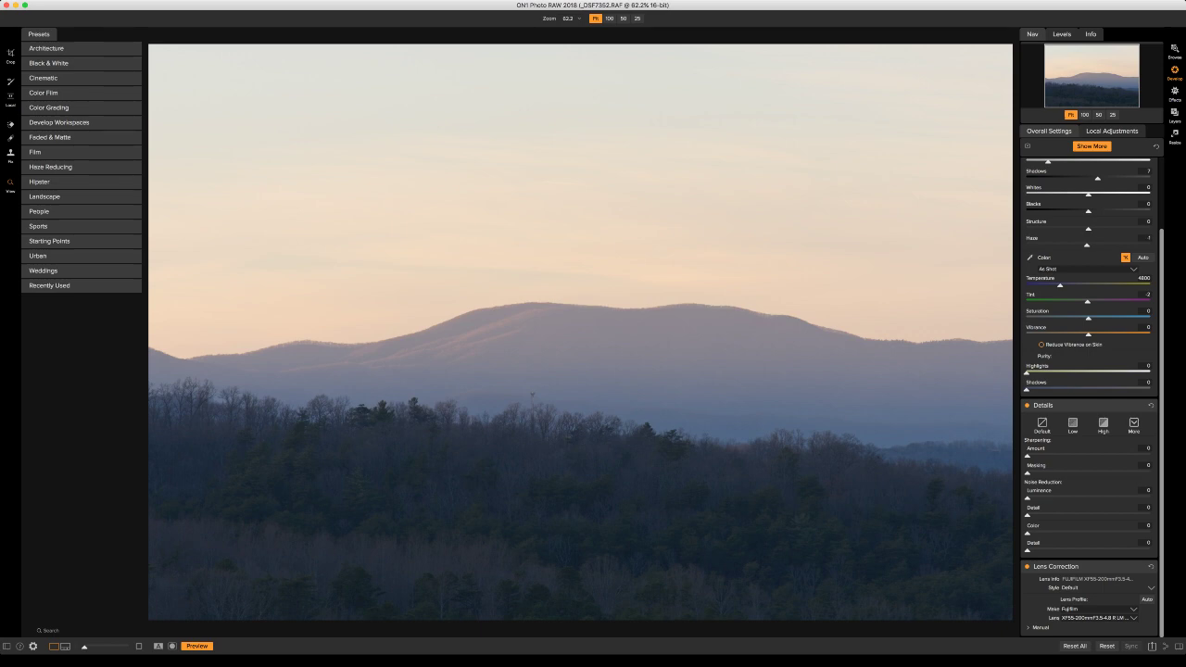
left_click_drag(1078, 244, 1071, 245)
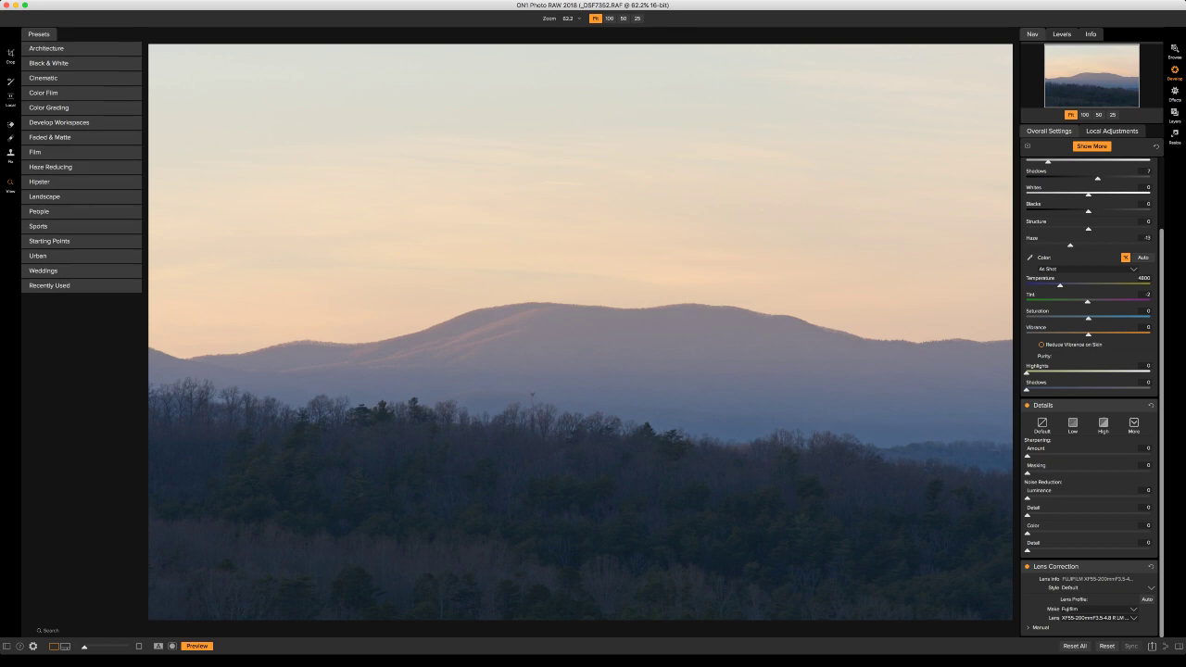
Step: Add a Dynamic Contrast filter in Effects and check its effect on the photo at full and 100% view
left_click(1174, 93)
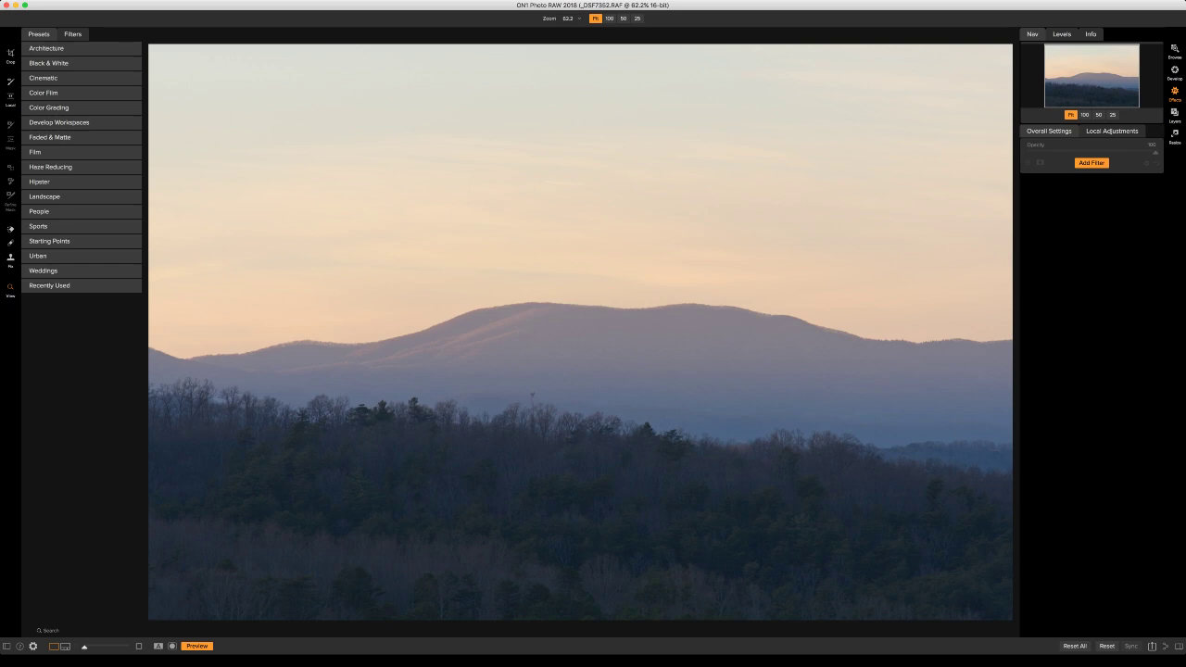
left_click(1090, 162)
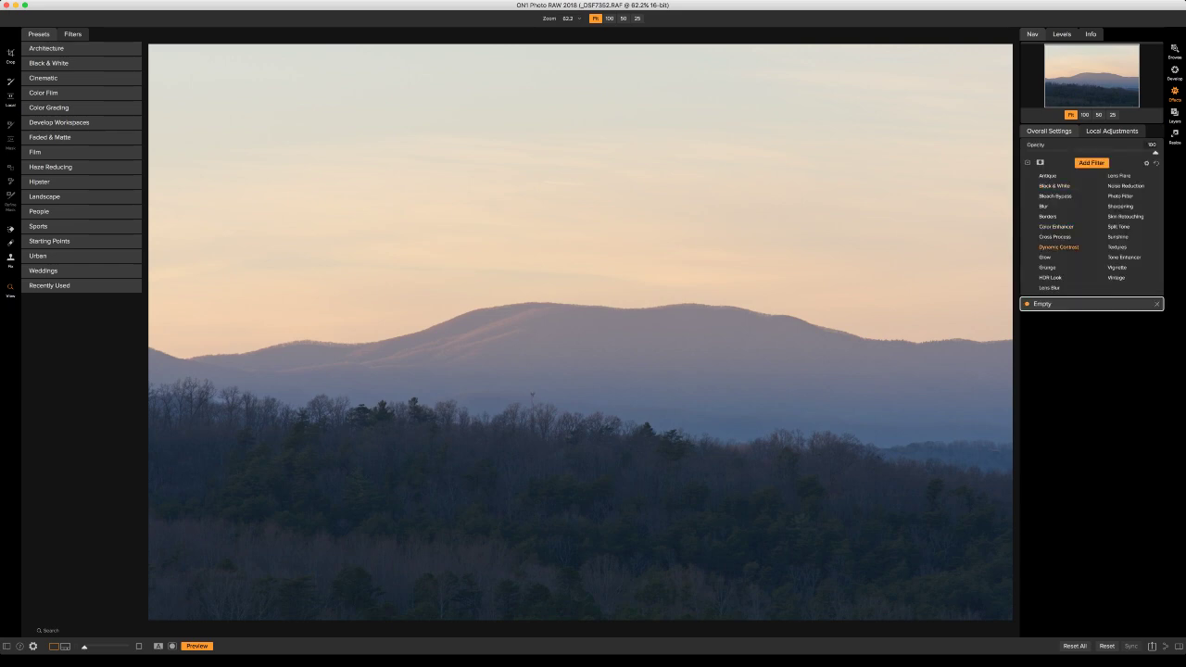
left_click(1058, 247)
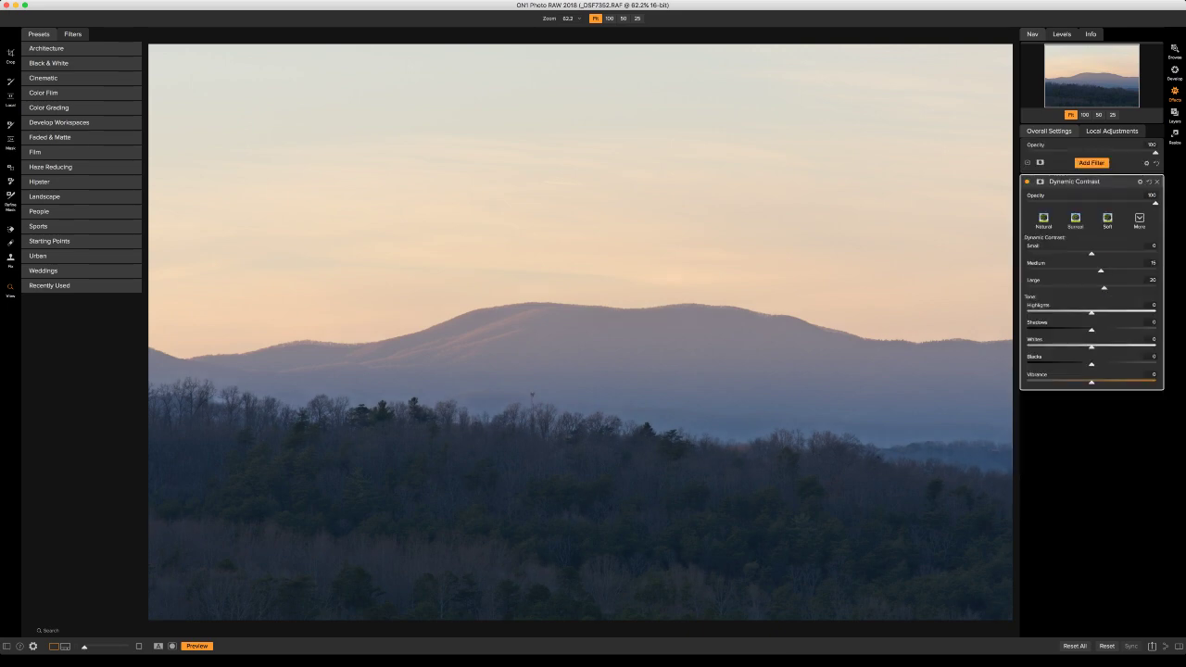
left_click(1027, 182)
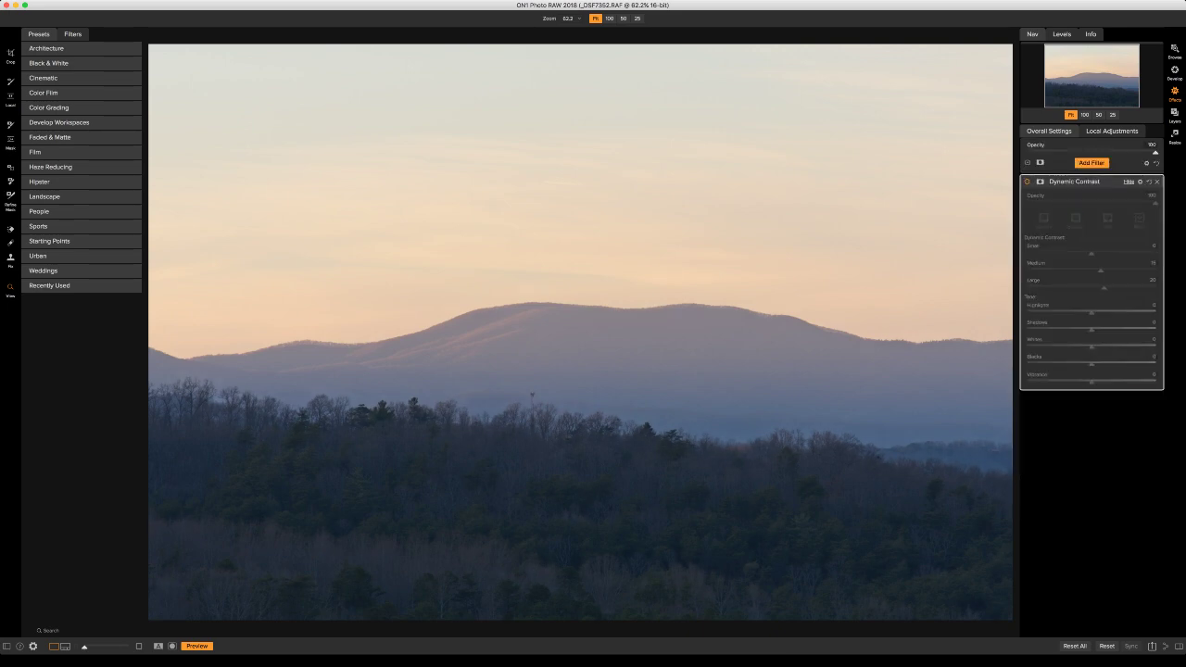
left_click(1027, 181)
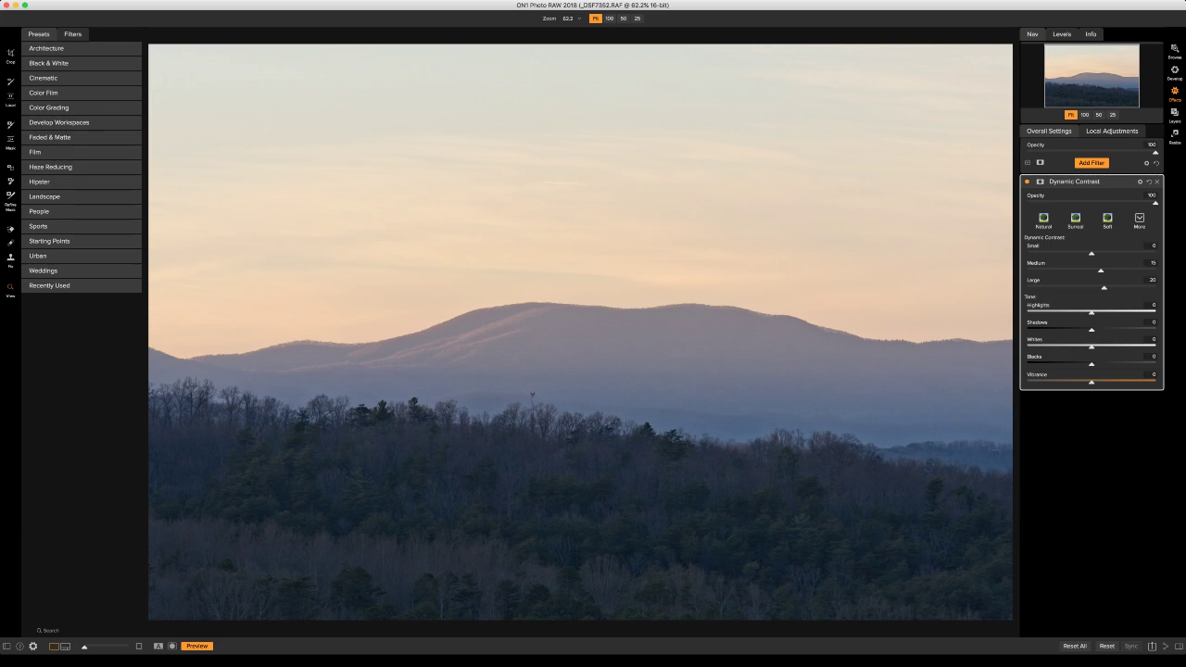
key("super+1")
scroll(580, 332, "left", 2)
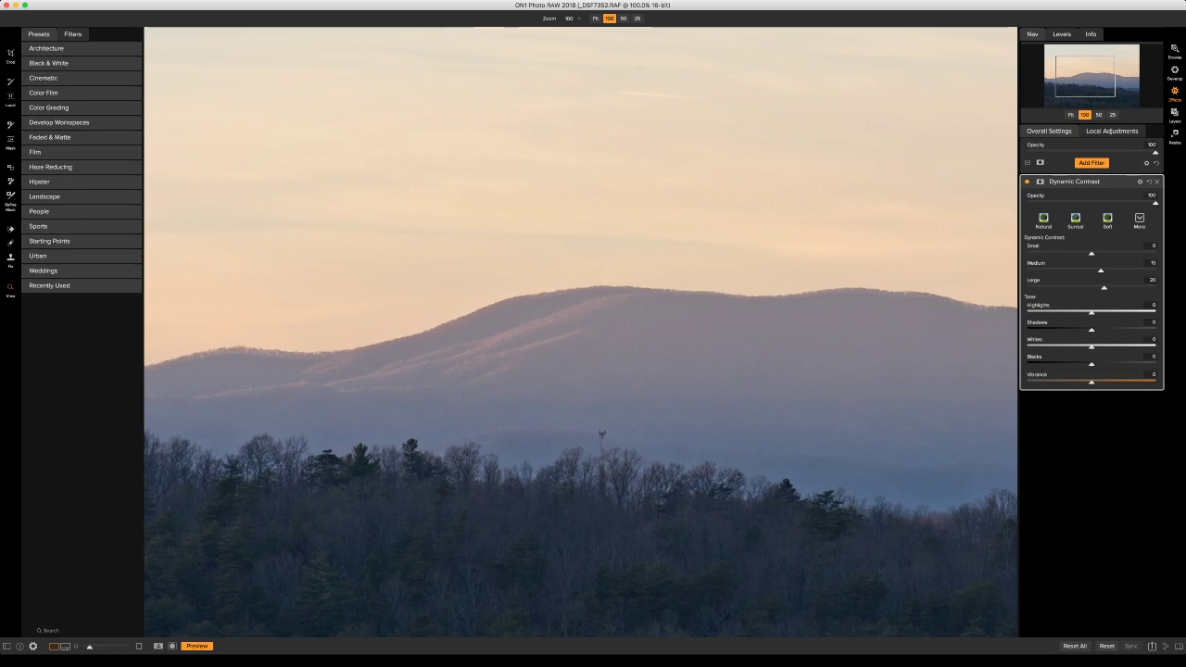
key("super+0")
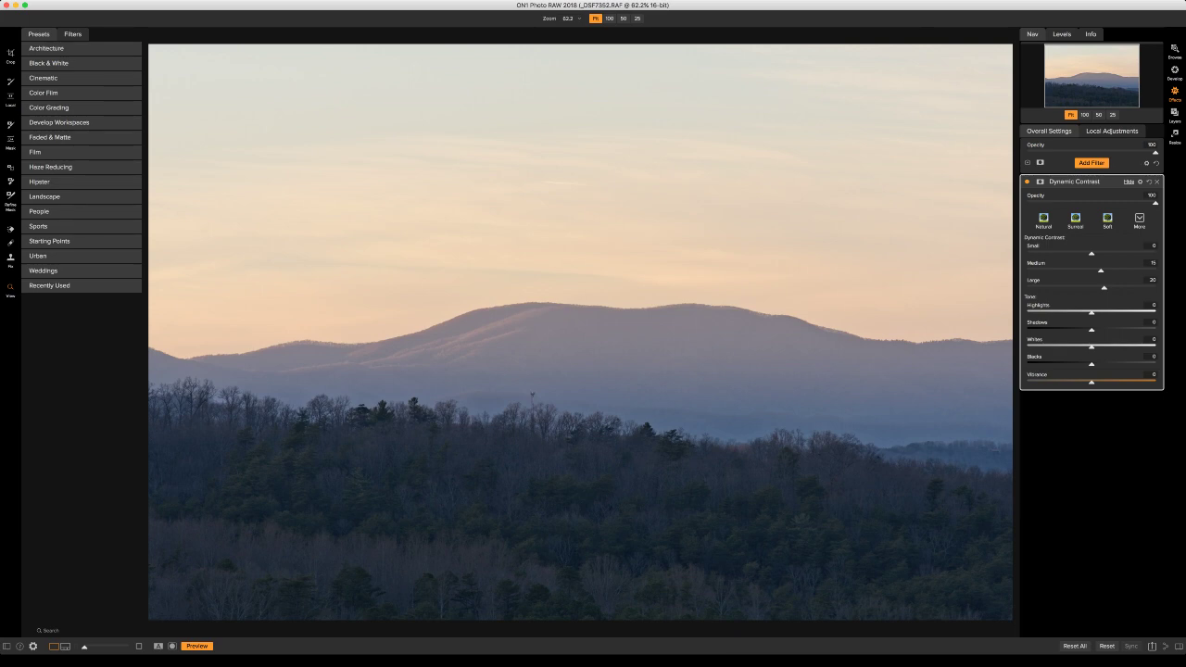
Step: Give the Dynamic Contrast filter an inverted luminosity mask while viewing the mask
key("b")
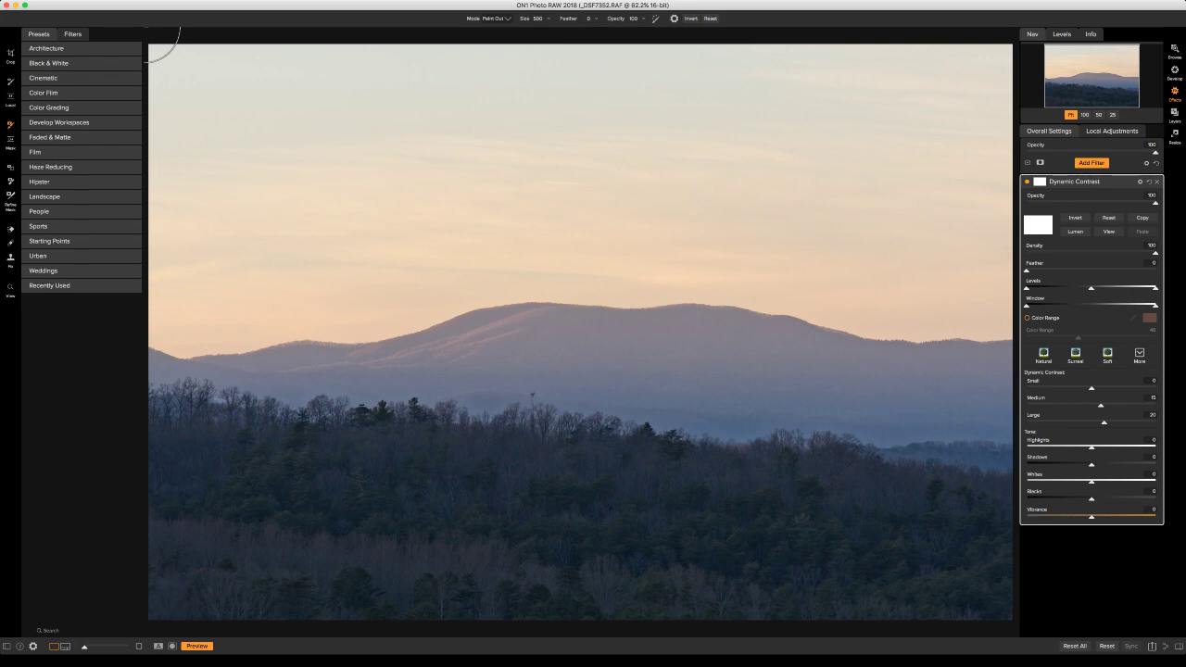
key("super+m")
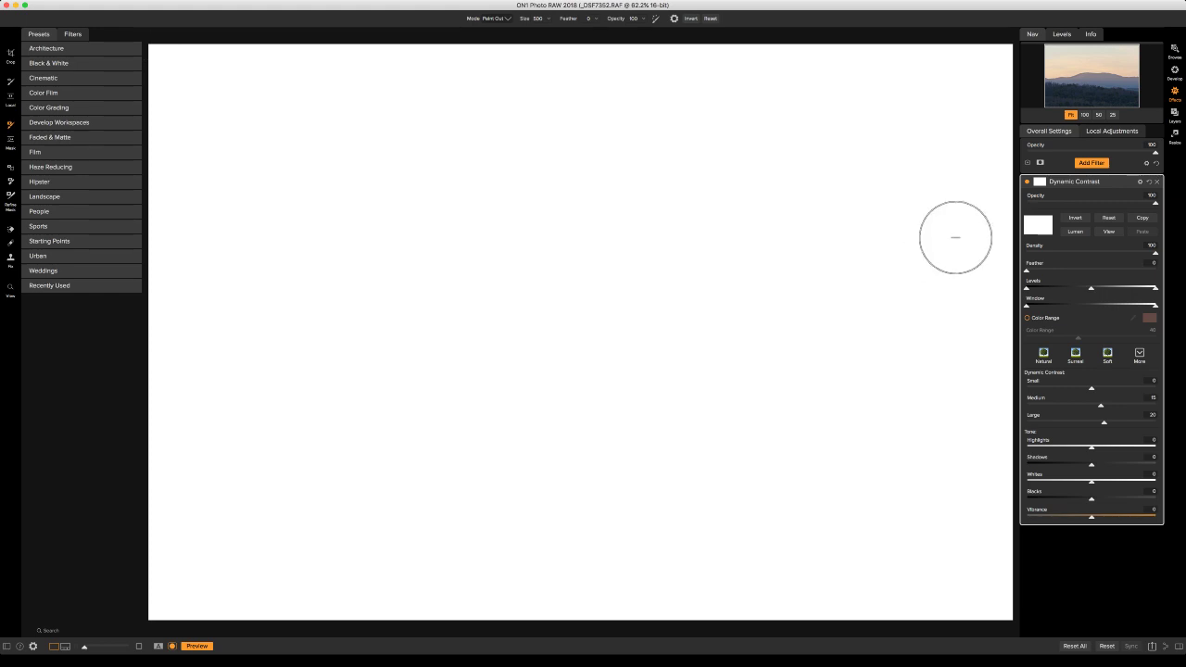
left_click(1075, 231)
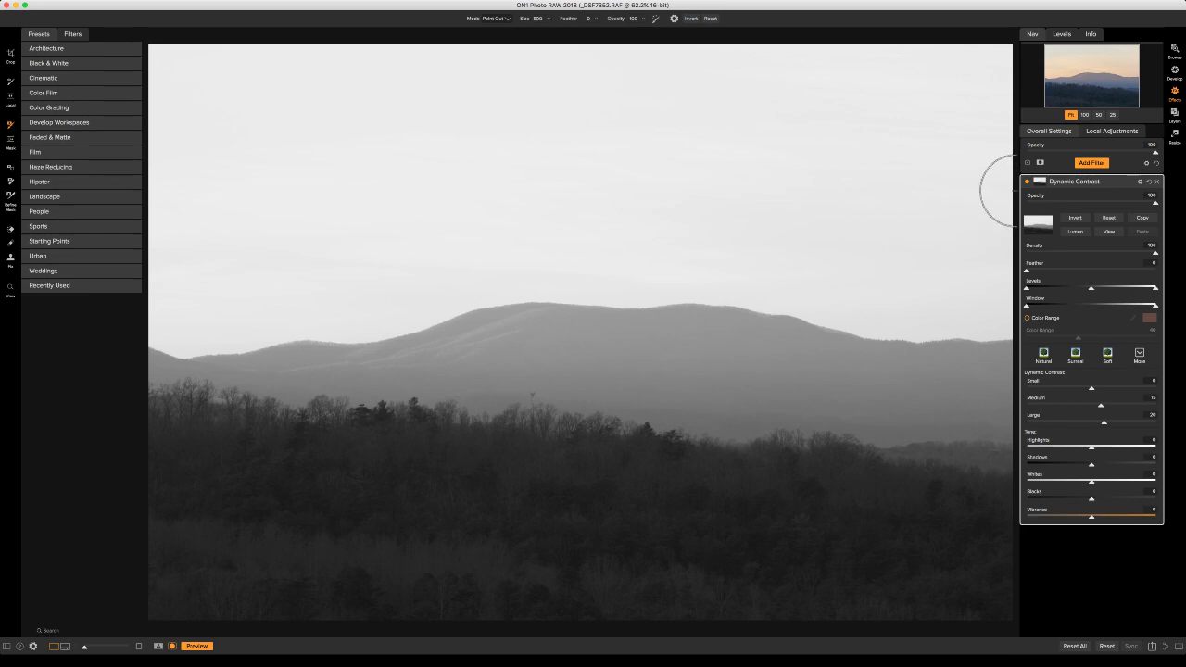
left_click(1075, 217)
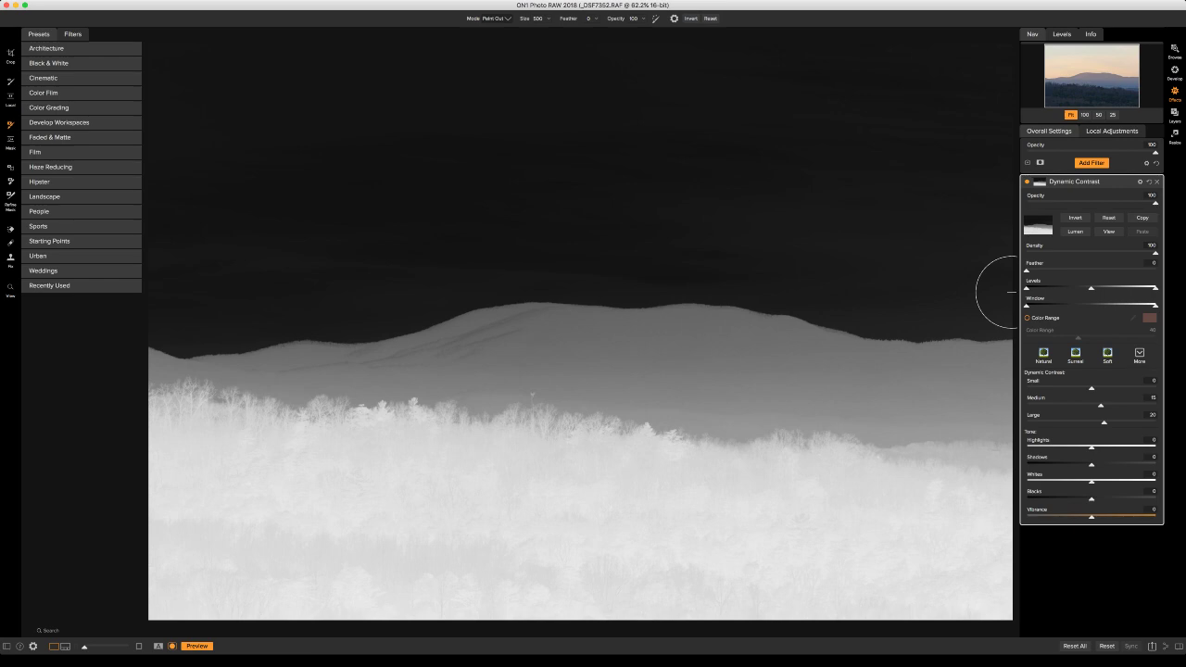
Step: Adjust the Dynamic Contrast mask's levels to black out the sky and mountain, keeping the foreground trees light, and return to the photo
left_click_drag(1026, 288, 1140, 288)
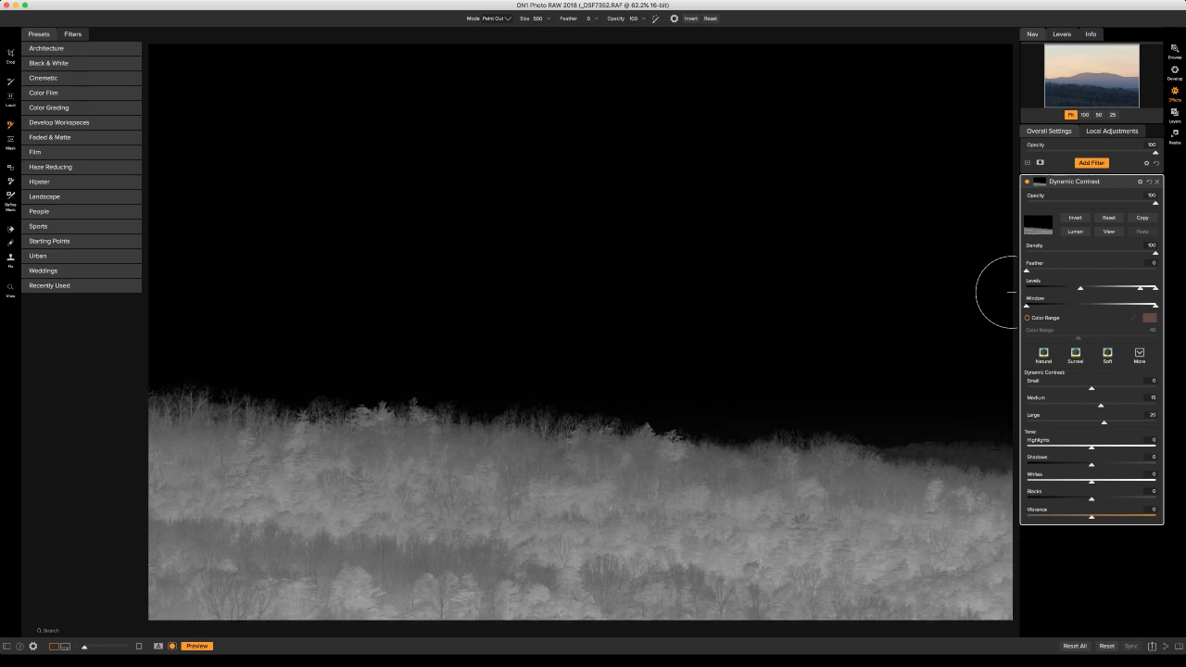
left_click_drag(1141, 288, 1139, 288)
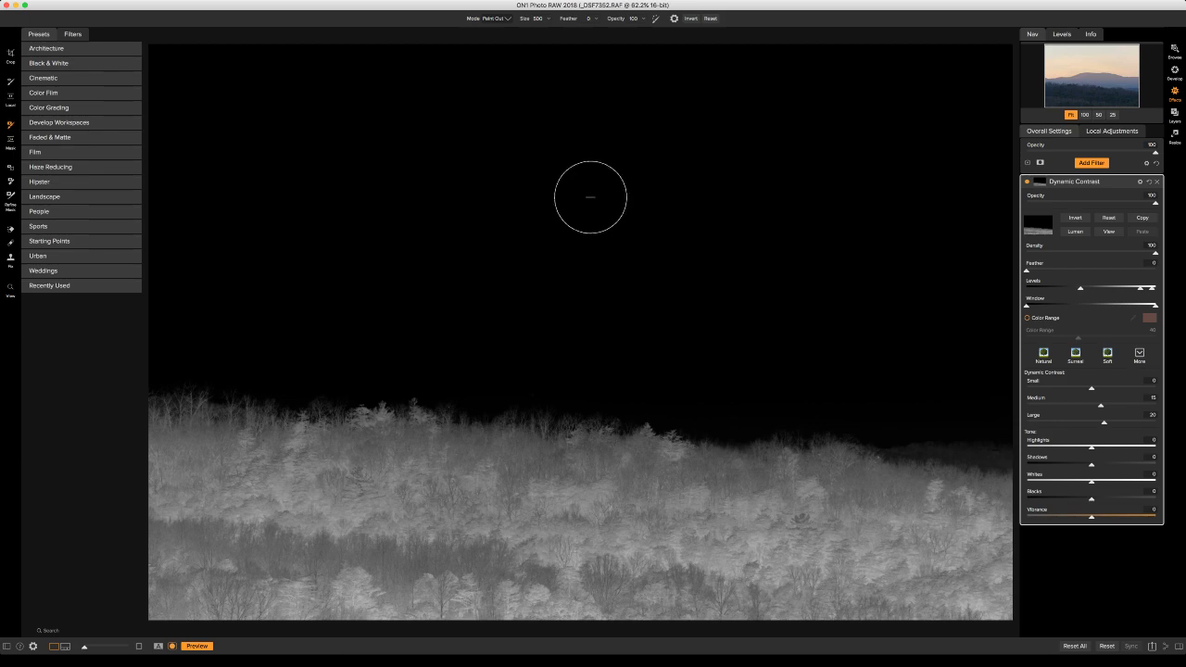
key("super+m")
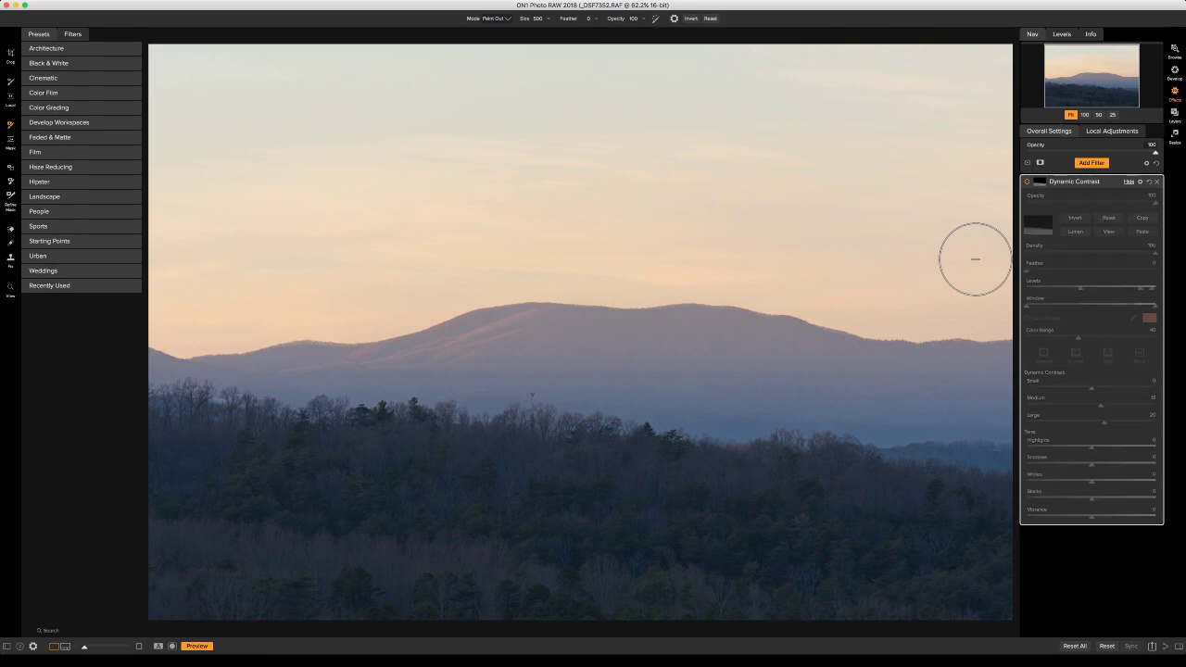
Step: Examine the trees and mountain at 100% with the masked Dynamic Contrast filter off and on
key("z")
left_click(574, 408)
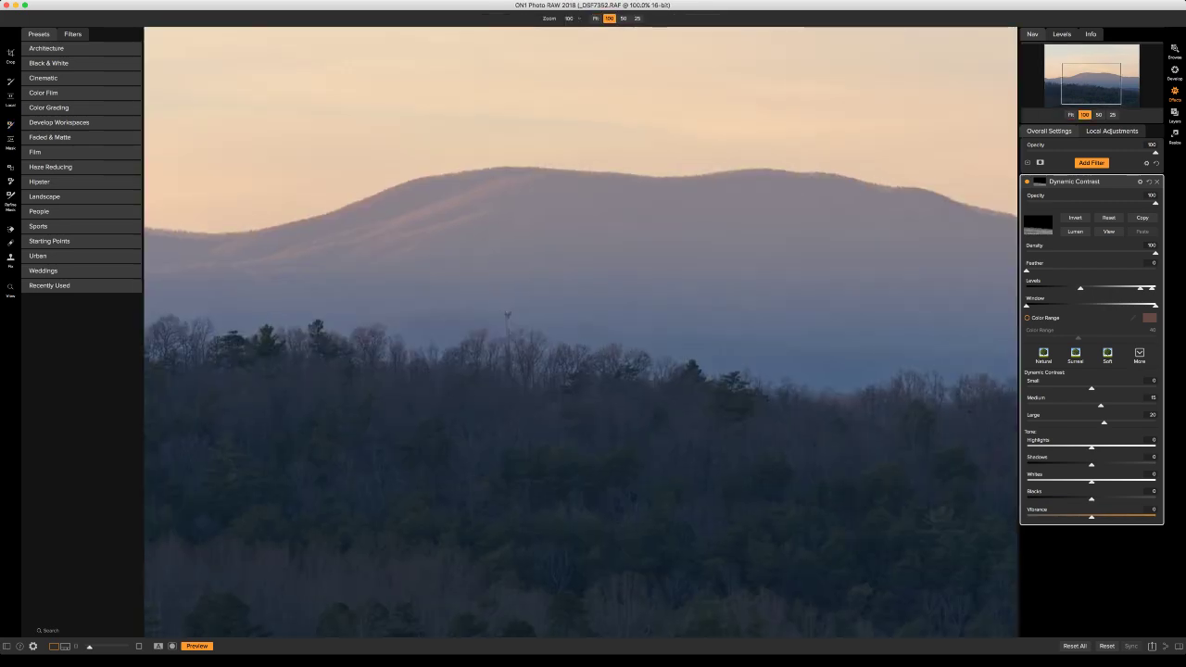
left_click(1027, 181)
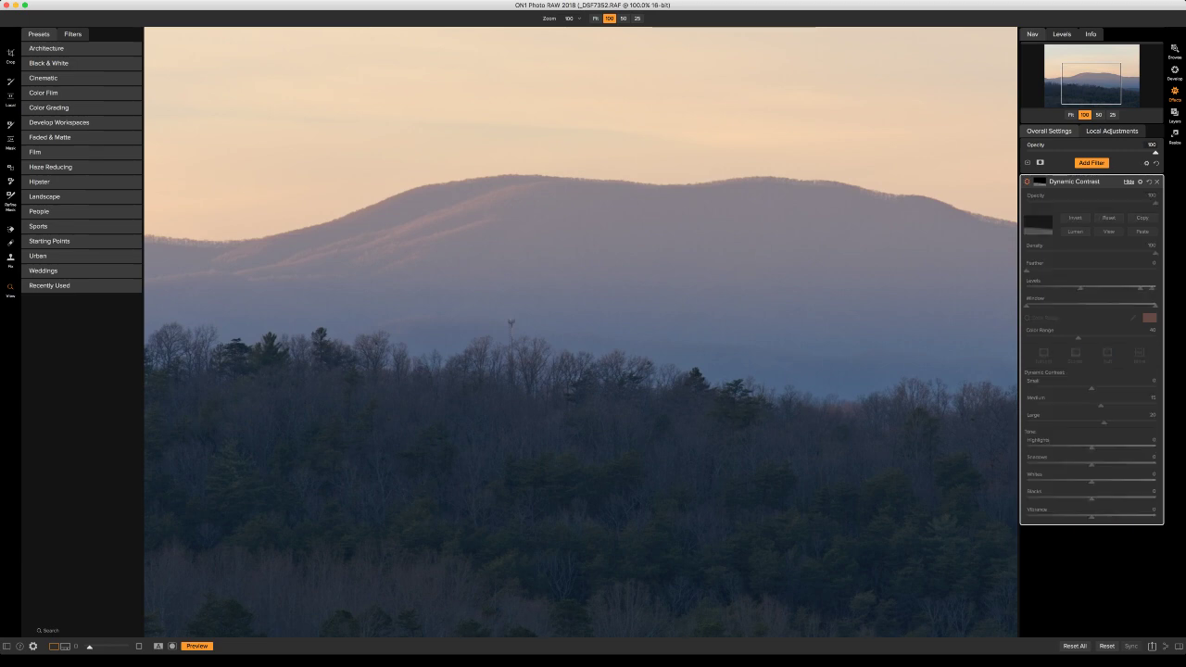
left_click(1027, 182)
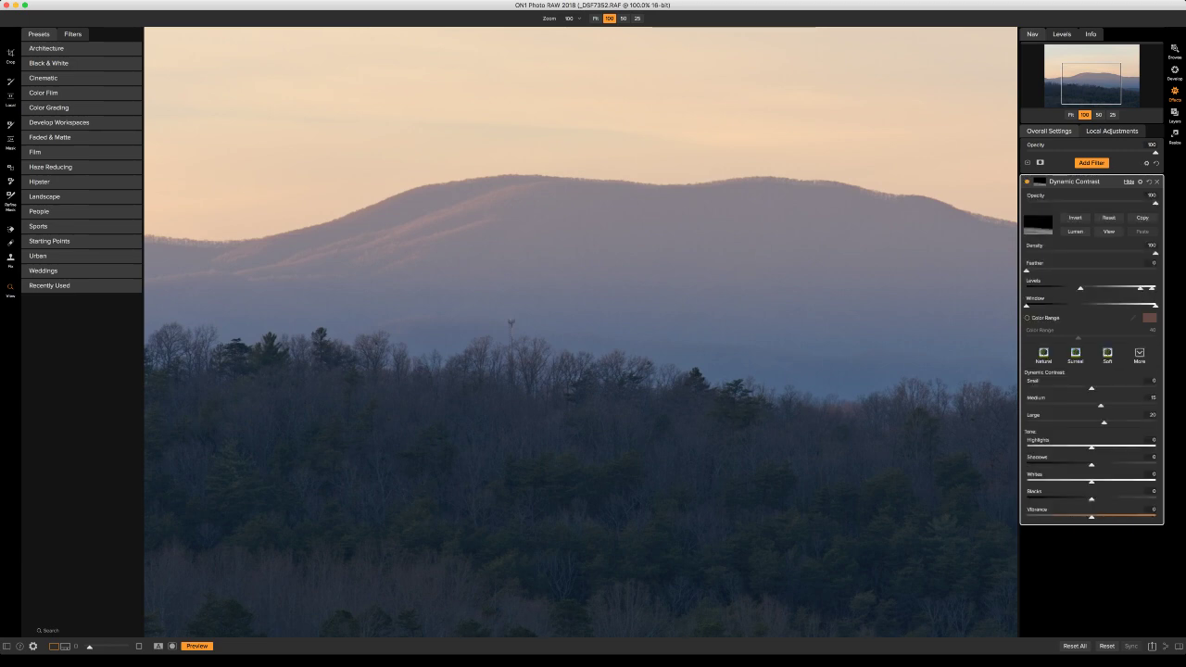
left_click(1027, 182)
left_click(1027, 182)
scroll(581, 332, "left", 3)
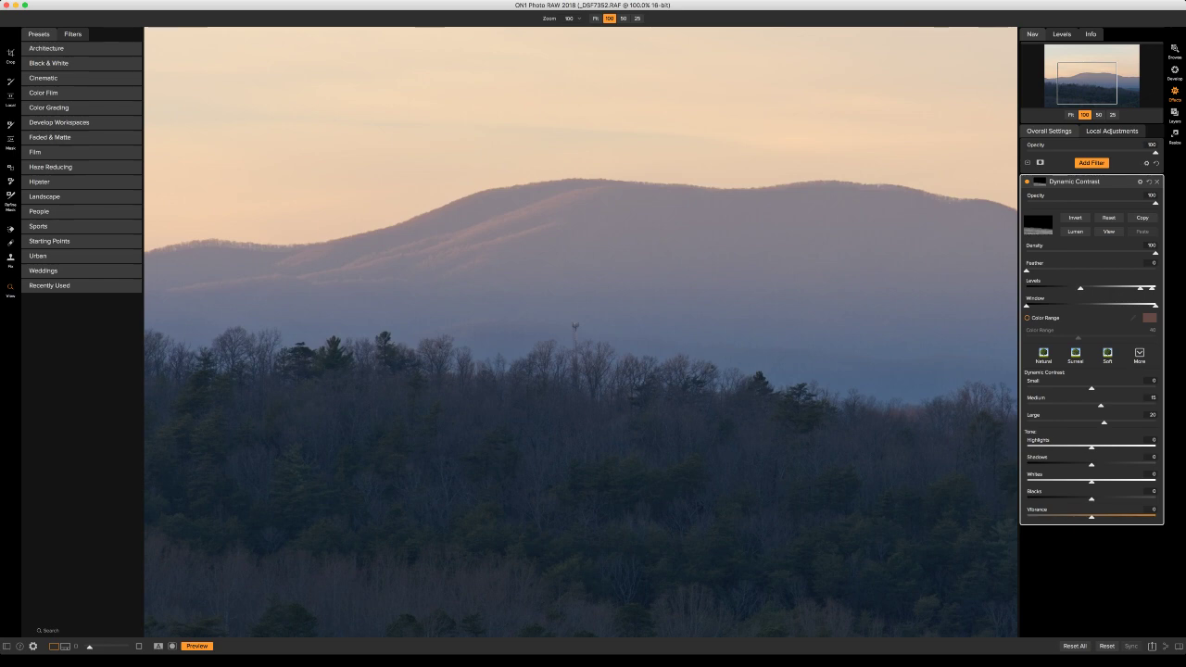
key("super+0")
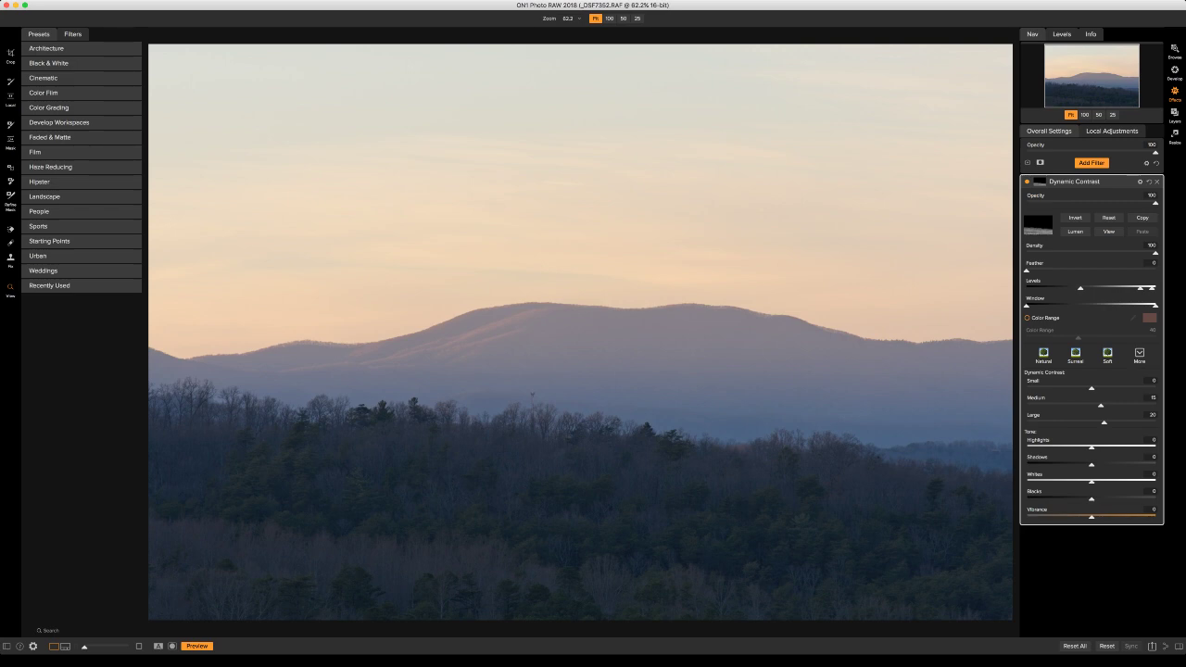
Step: Add a Sunshine filter using the Glow preset and set its Warmth to 30
left_click(1091, 162)
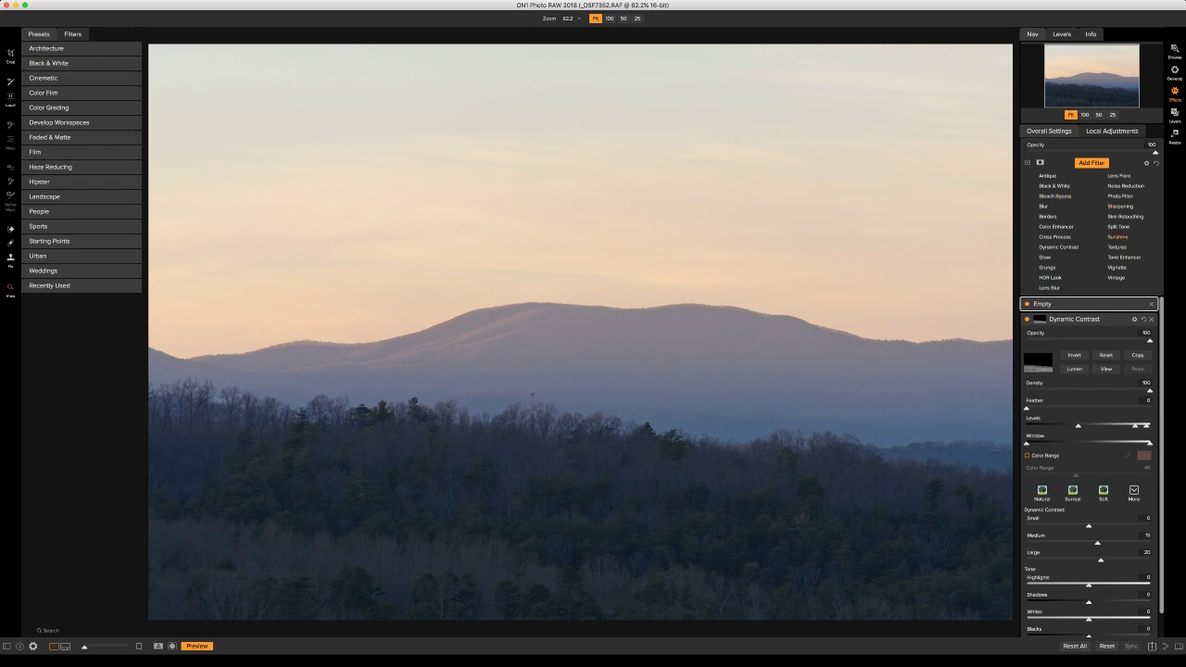
left_click(1118, 236)
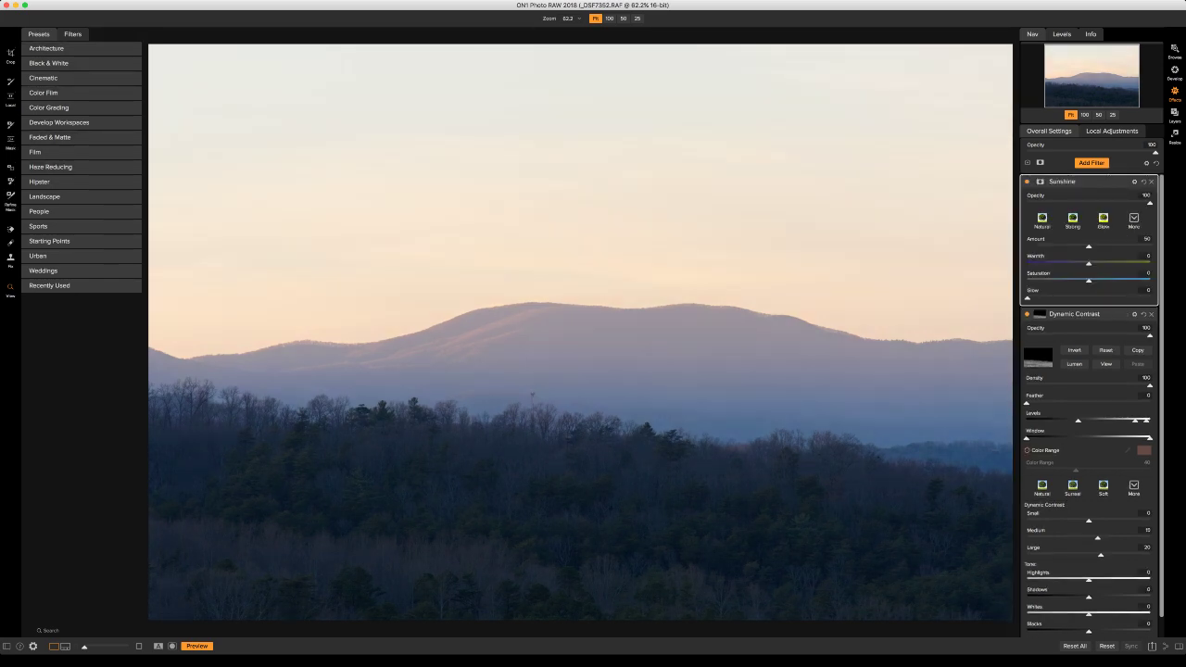
left_click(1103, 219)
left_click(1072, 219)
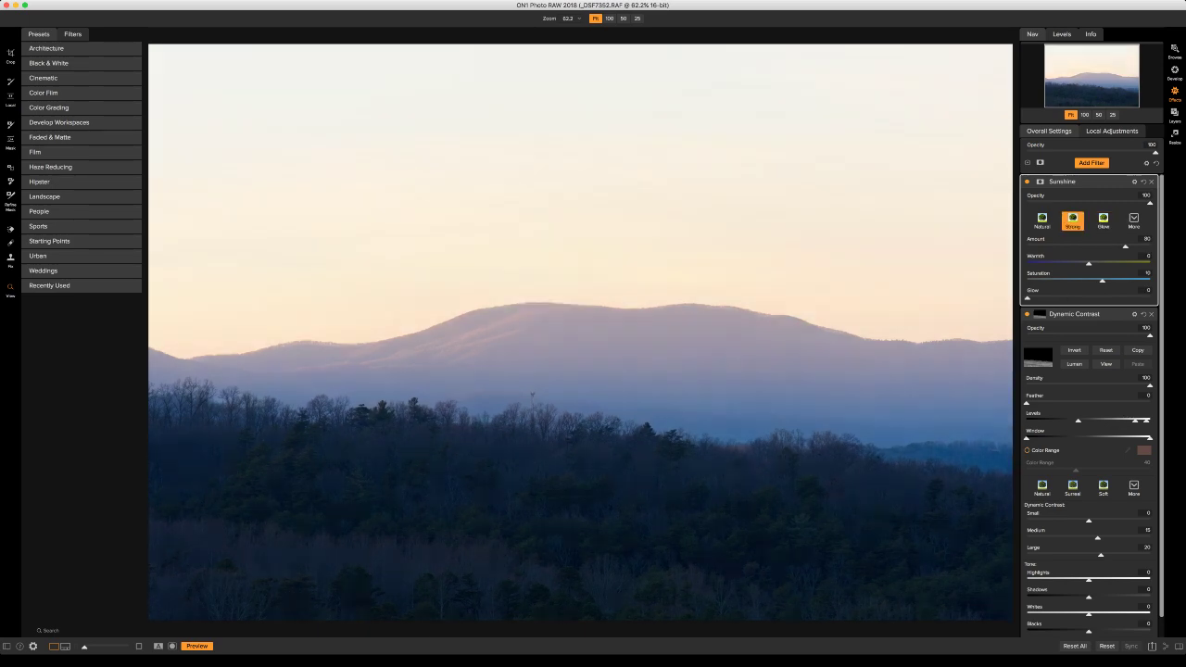
left_click(1041, 219)
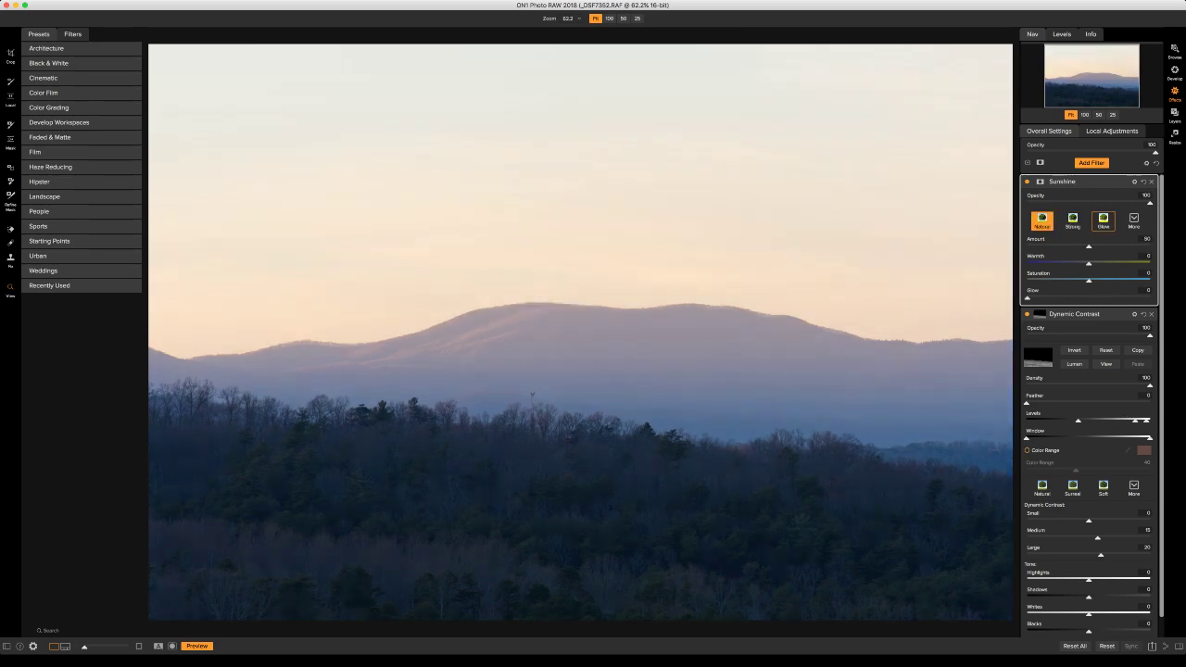
left_click(1072, 218)
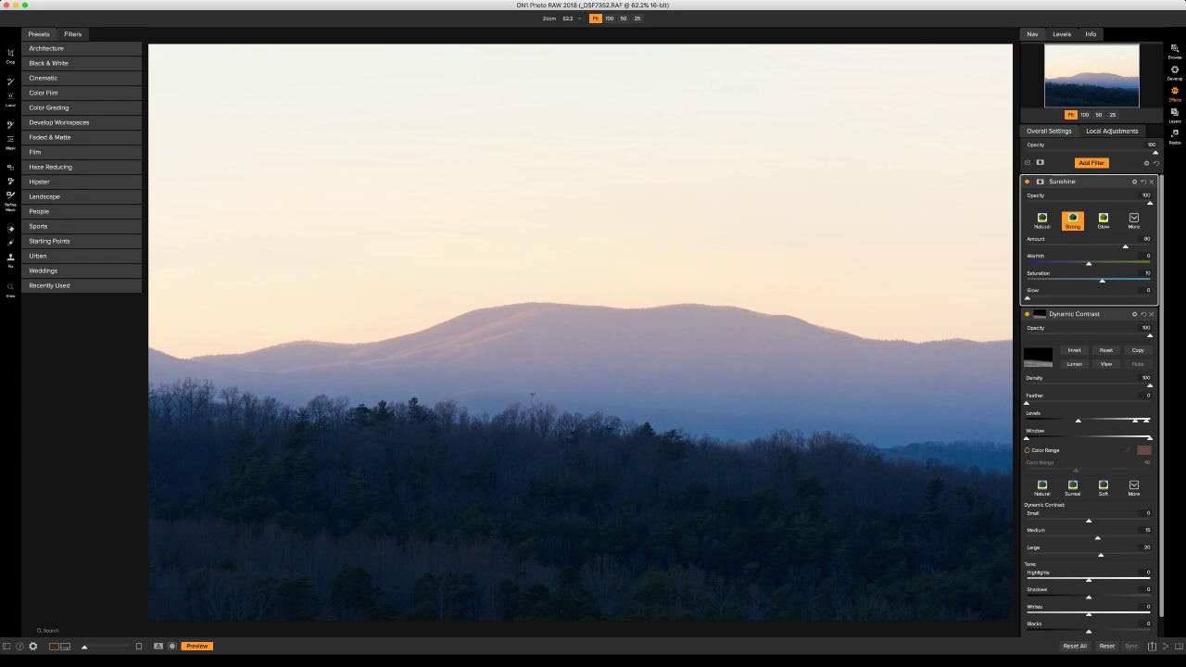
left_click(1103, 219)
left_click_drag(1096, 264, 1120, 264)
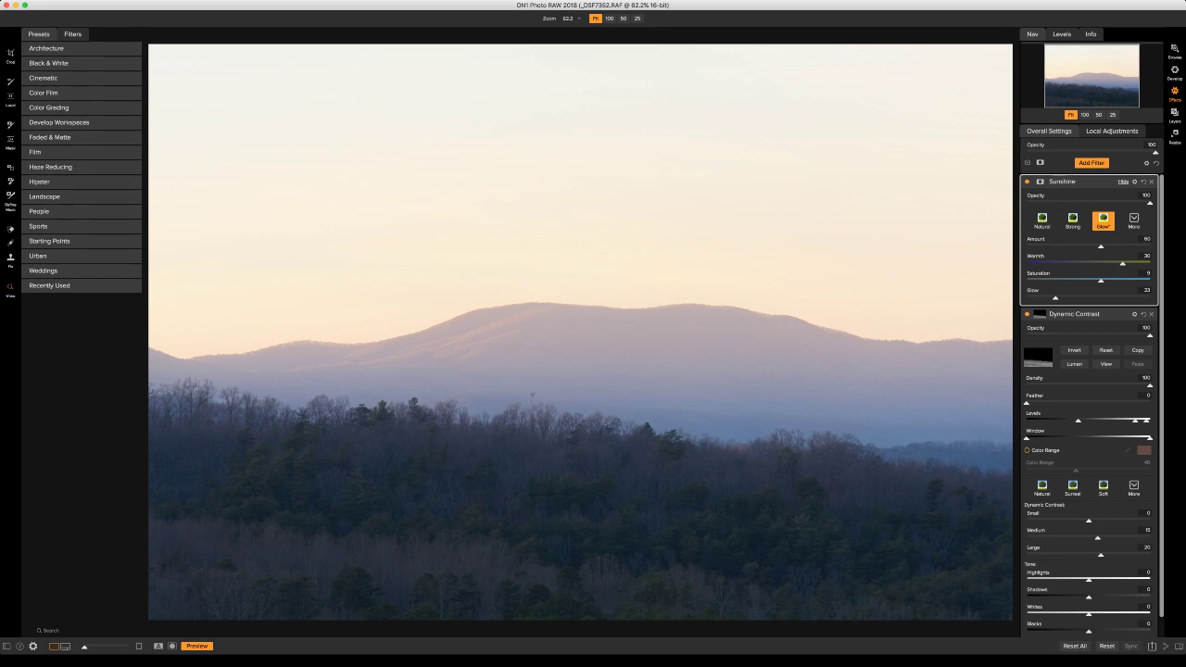
Step: Create a luminosity mask for the Sunshine filter while viewing the mask
key("b")
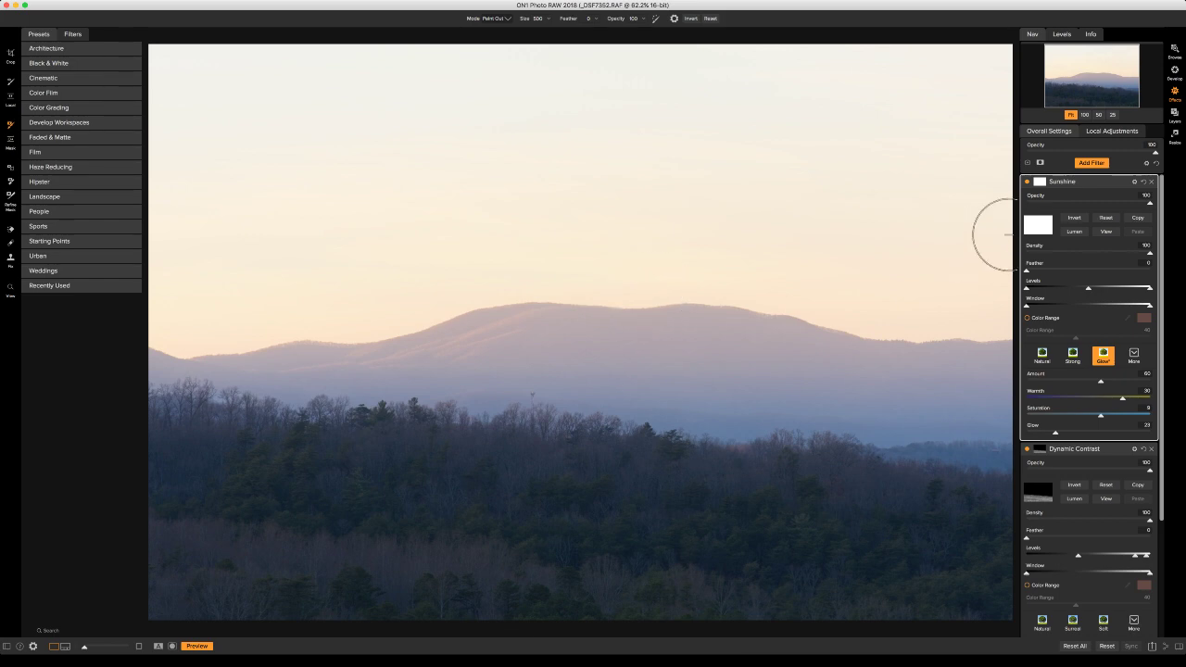
left_click(1107, 231)
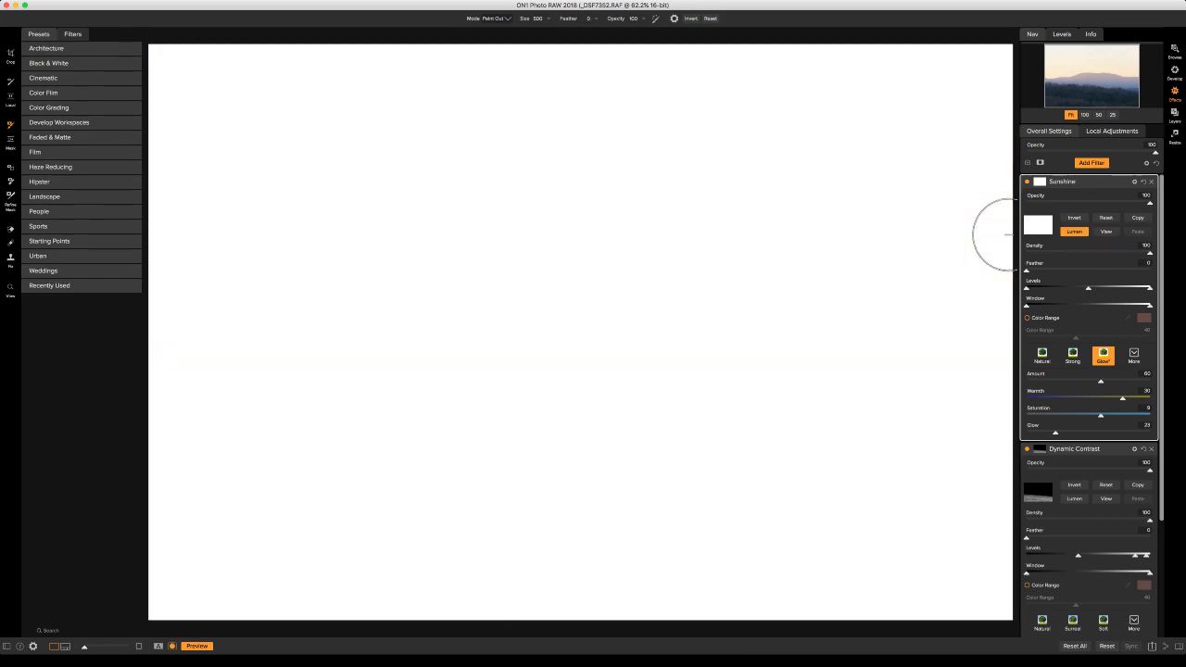
left_click(1074, 231)
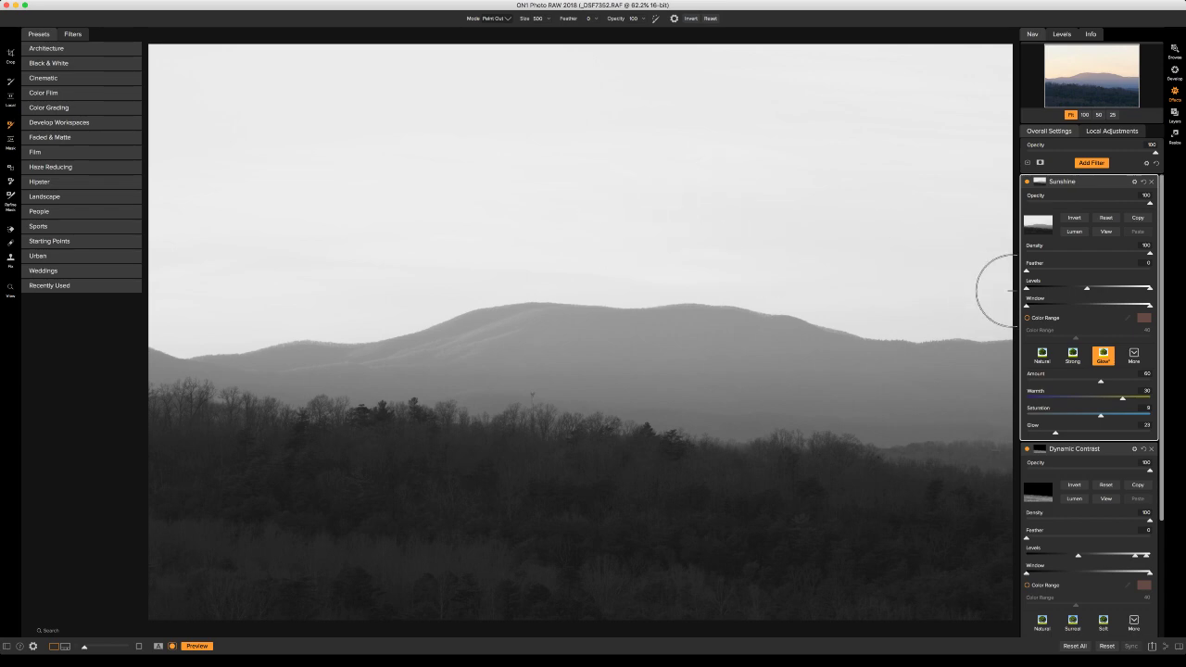
Step: Adjust the Sunshine mask's levels to turn the foreground trees black and the sky nearly white
left_click_drag(1086, 288, 1121, 288)
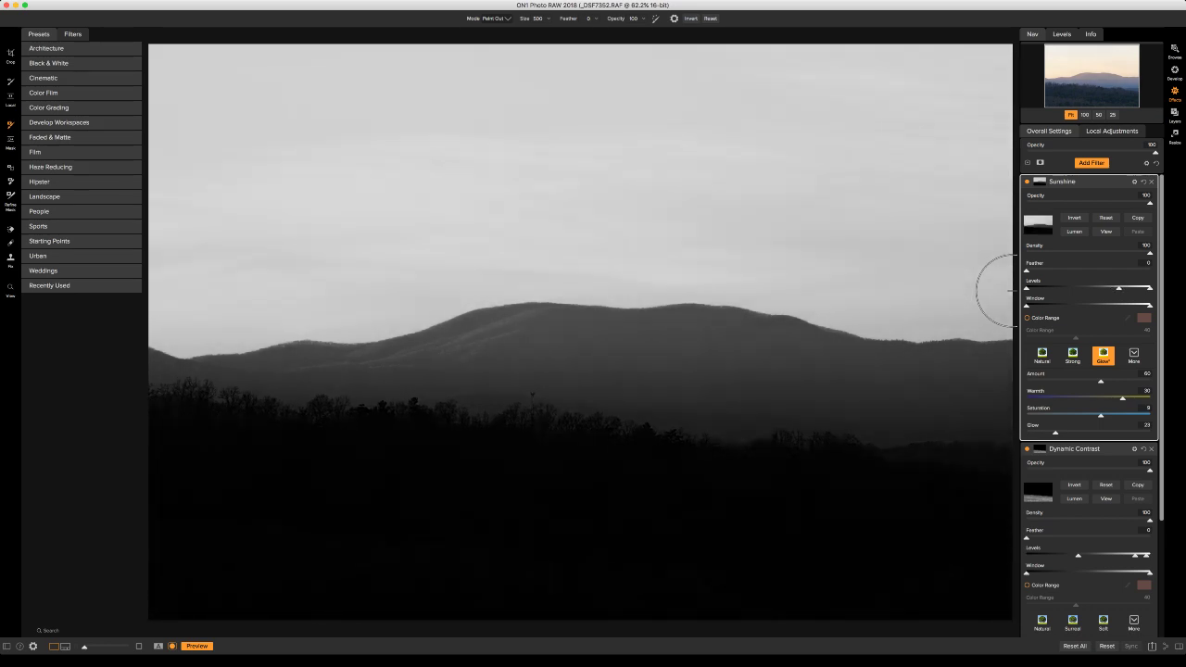
left_click_drag(1039, 288, 1044, 288)
left_click_drag(1150, 288, 1113, 289)
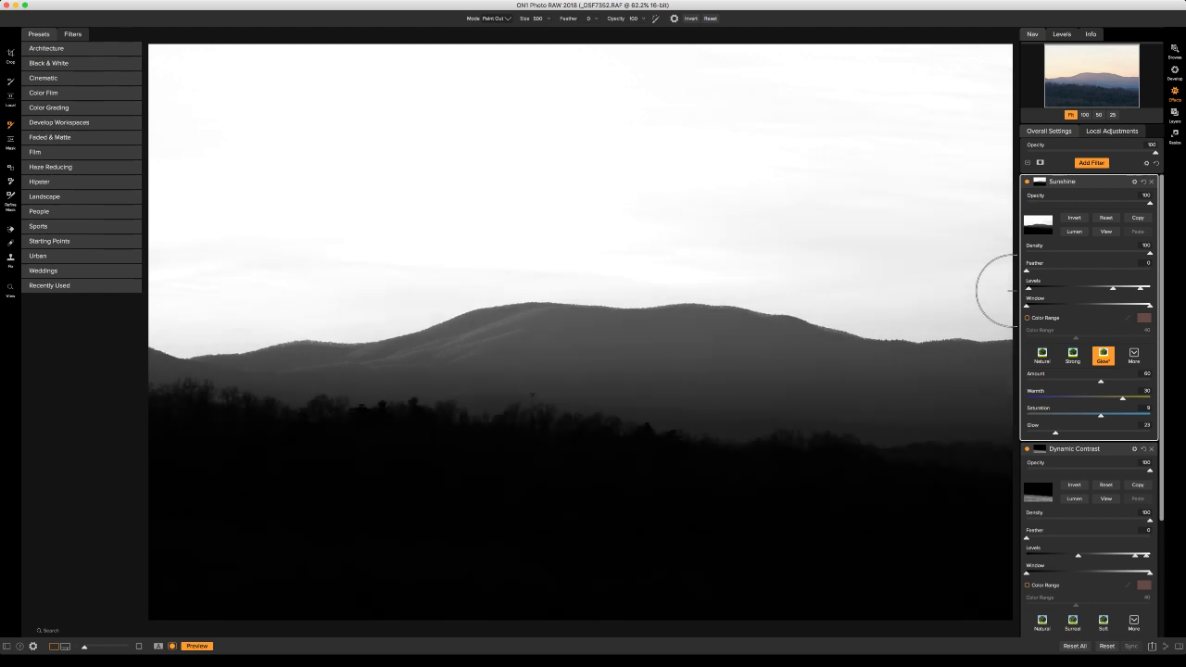
Step: Set the Sunshine mask's Feather to 11 and switch from the mask view back to the photo
left_click_drag(1026, 269, 1038, 270)
key("super+m")
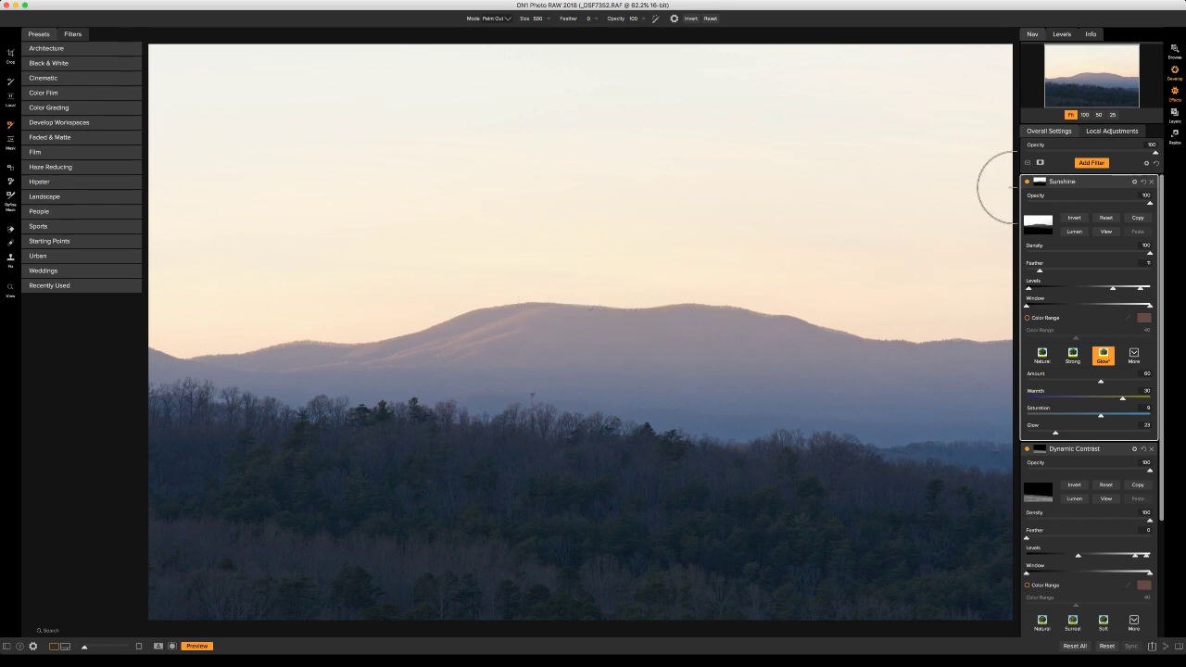
Step: In the Develop settings, lower the mountain photo's Highlights to -48 and Exposure to -0.65
key("super+2")
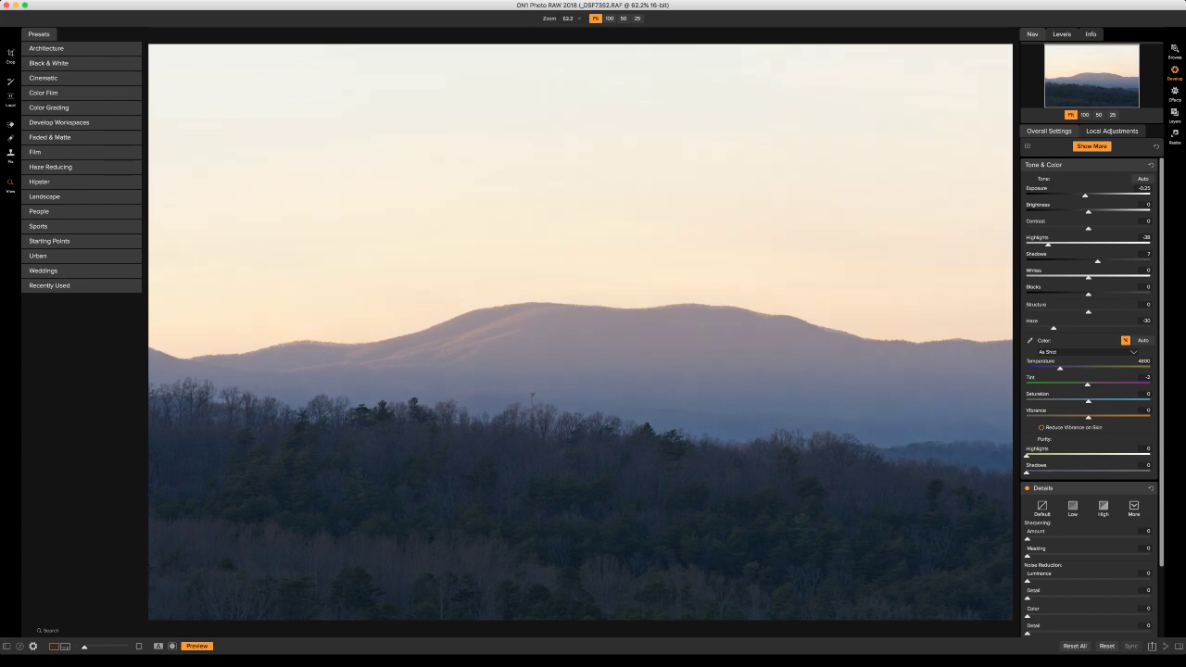
left_click_drag(1048, 244, 1041, 244)
left_click_drag(1085, 196, 1080, 195)
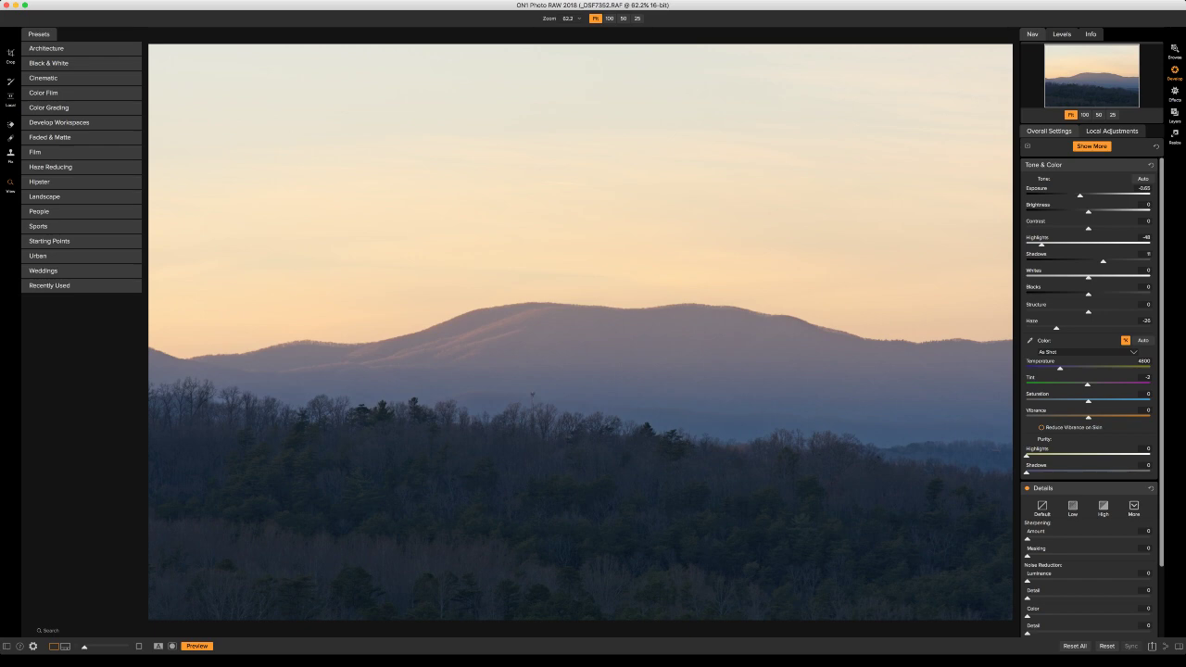
Step: Show the histogram, set Whites to 4 and Vibrance to 5, lower Blacks slightly and warm the Temperature
left_click(1062, 33)
left_click_drag(1096, 277, 1083, 294)
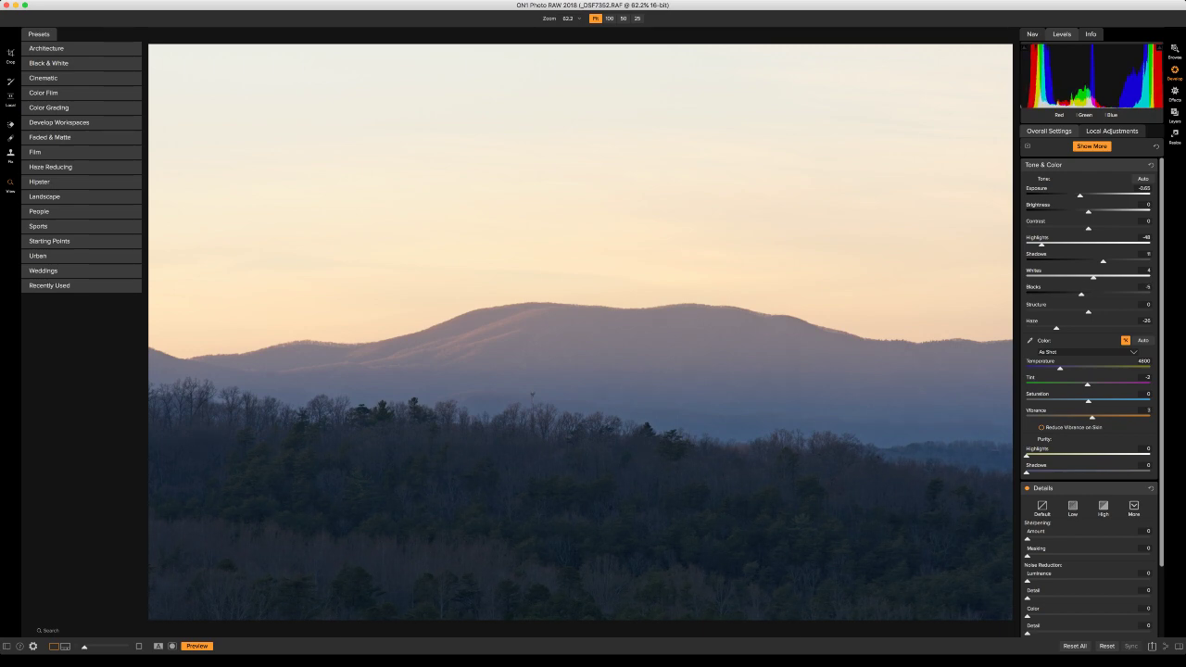
left_click_drag(1092, 417, 1094, 417)
left_click_drag(1060, 368, 1063, 367)
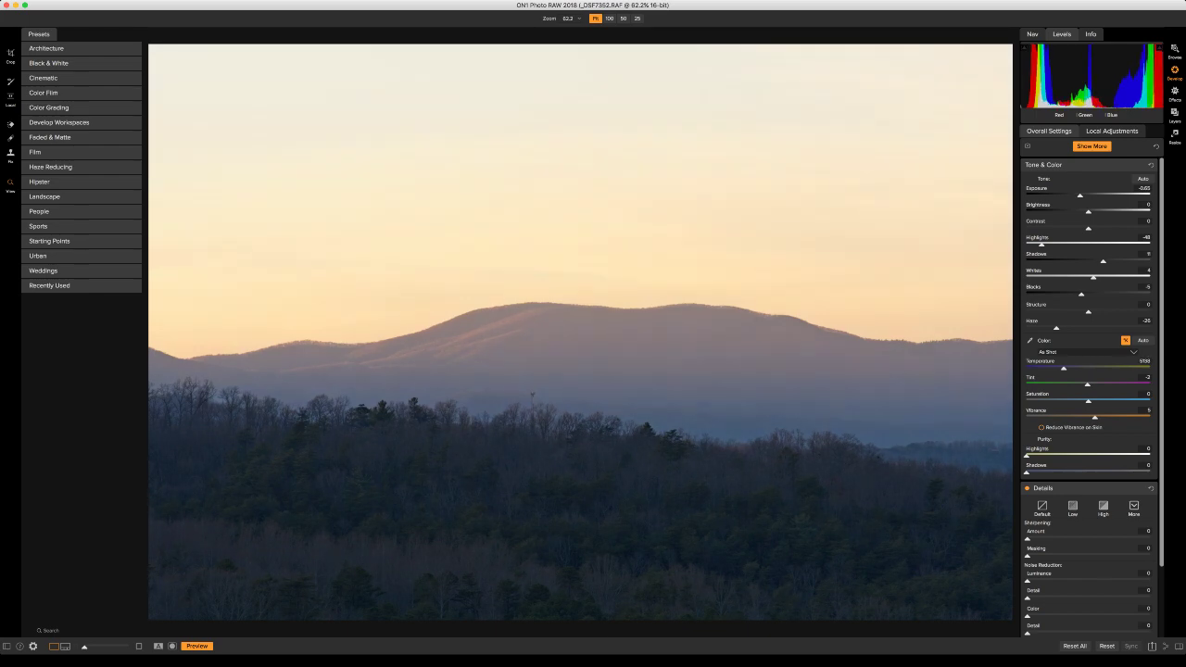
Step: Return to Effects and try narrowing the Sunshine mask's Window range
key("super+shift+z")
key("super+3")
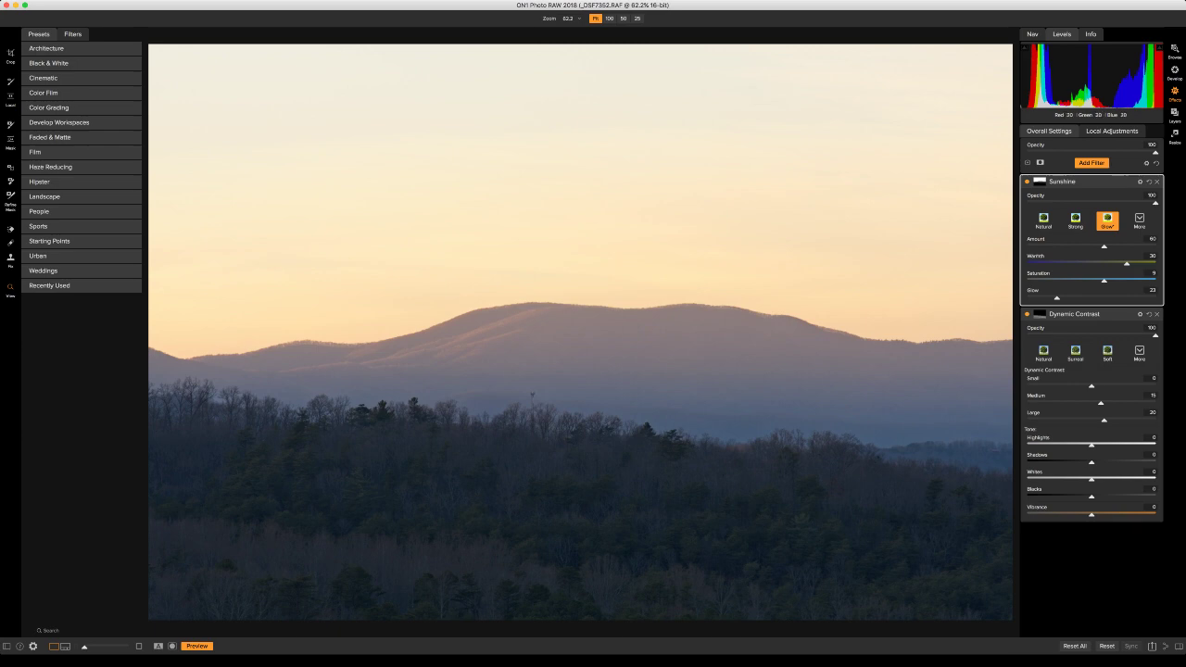
key("b")
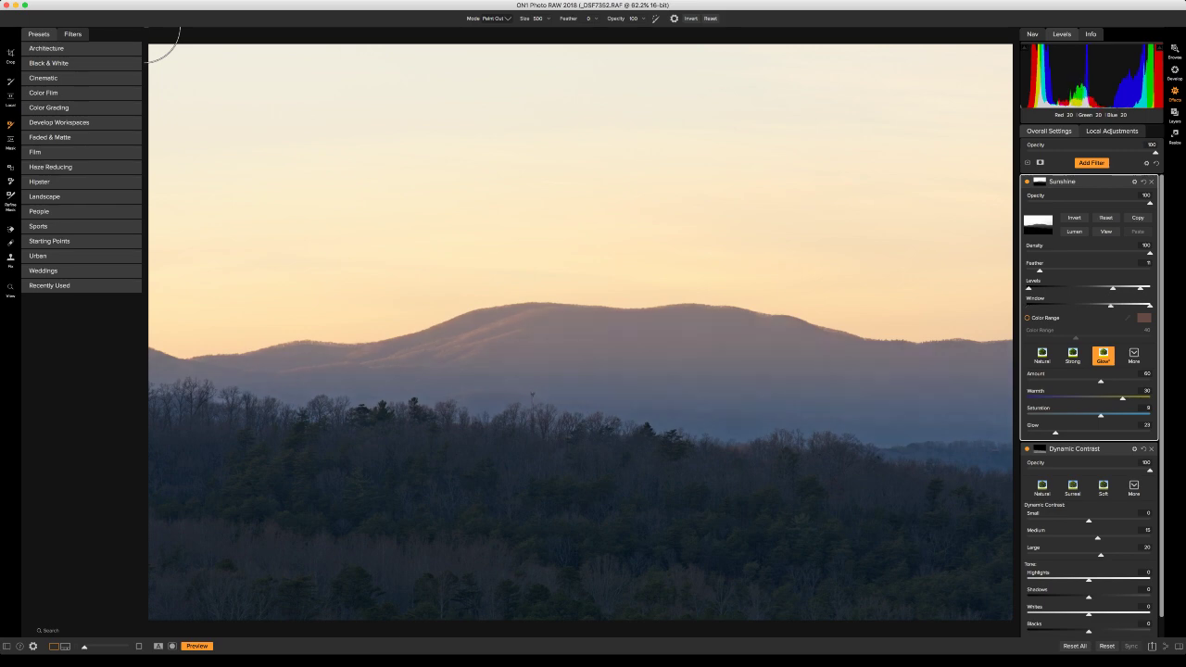
mouse_move(1149, 305)
left_mouse_down()
mouse_move(1077, 305)
mouse_move(1150, 305)
left_mouse_up()
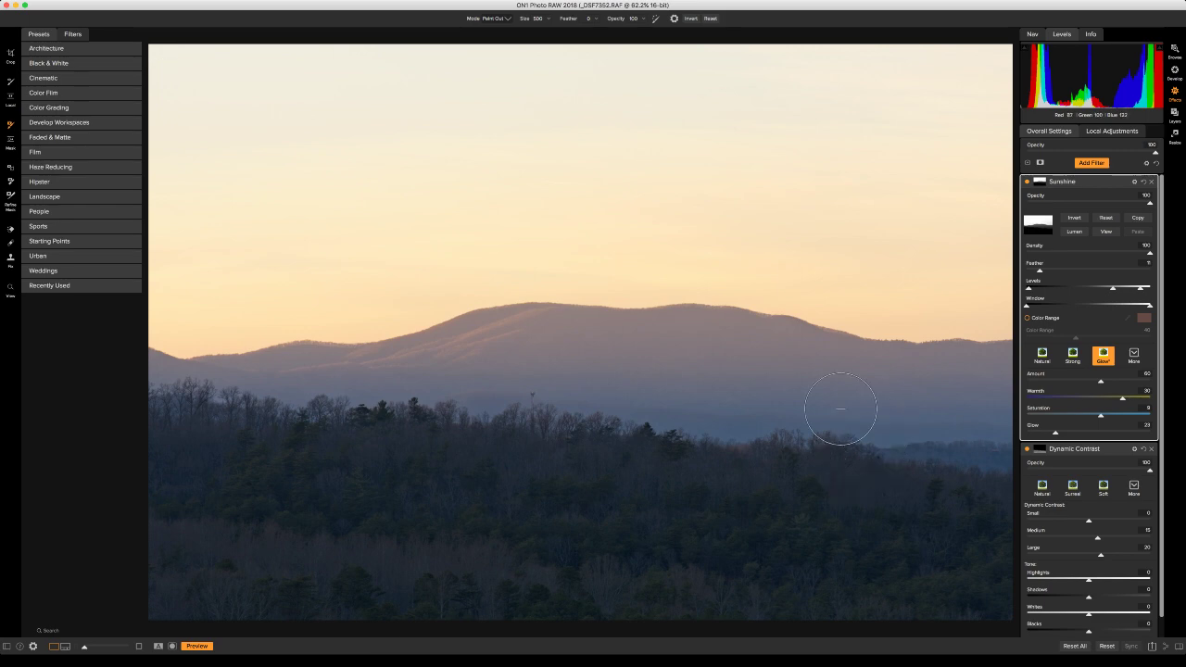
key("z")
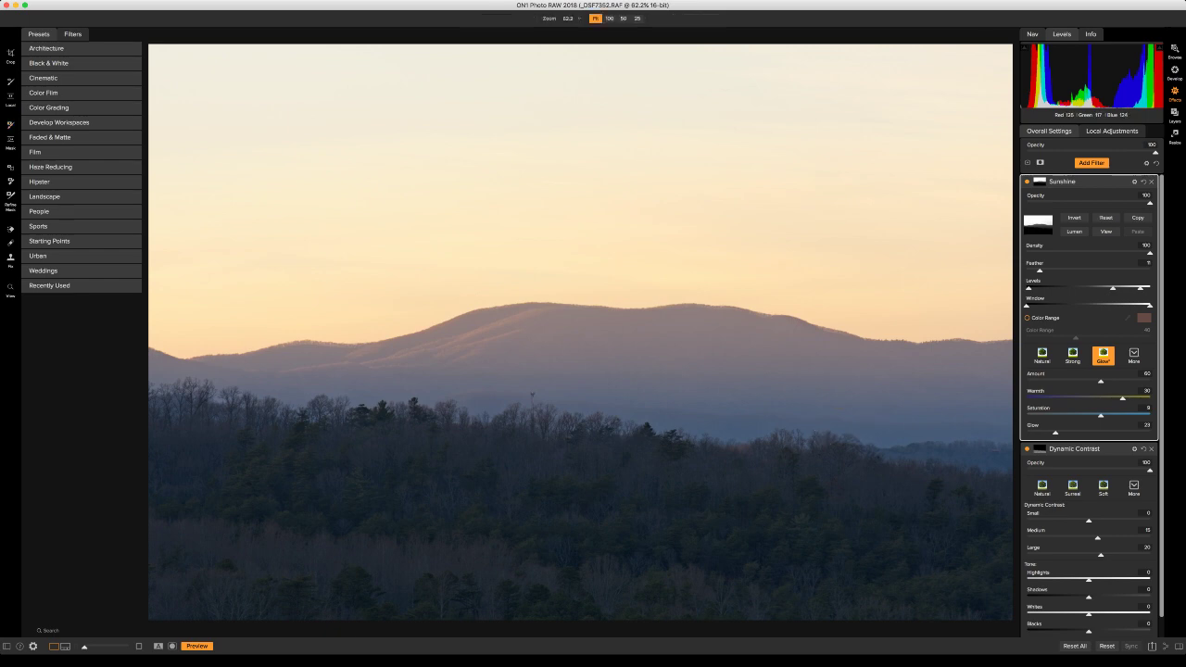
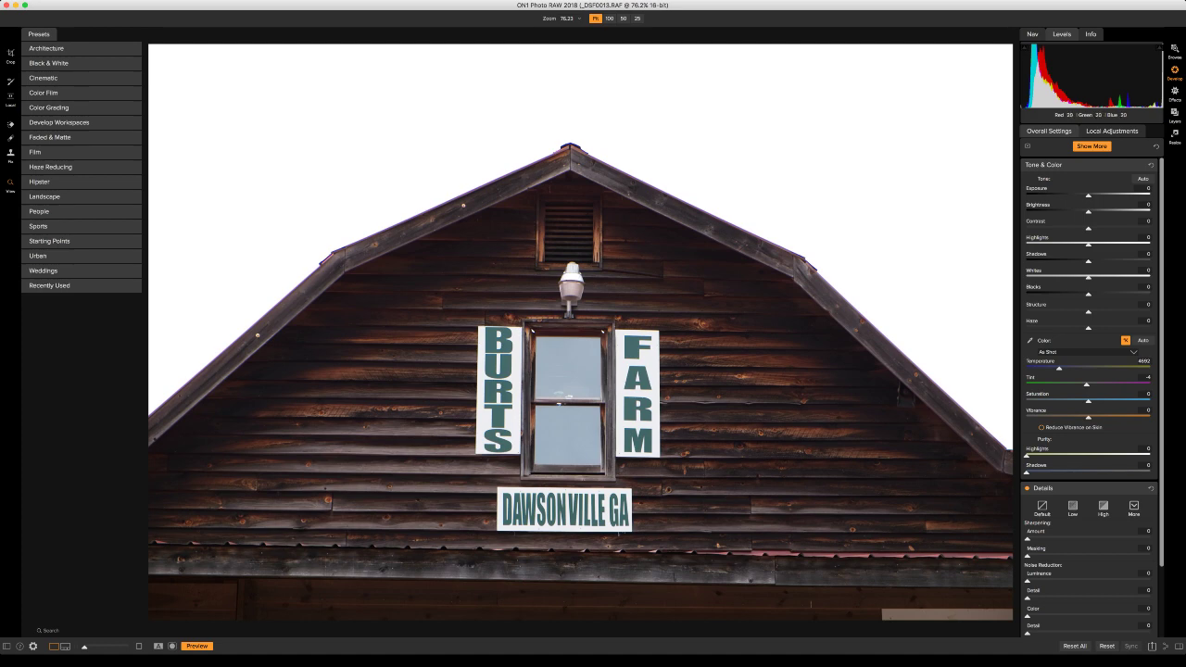
Step: Set the barn photo's Saturation to -100 in Develop and add a Textures filter in Effects
left_click_drag(1085, 400, 1026, 400)
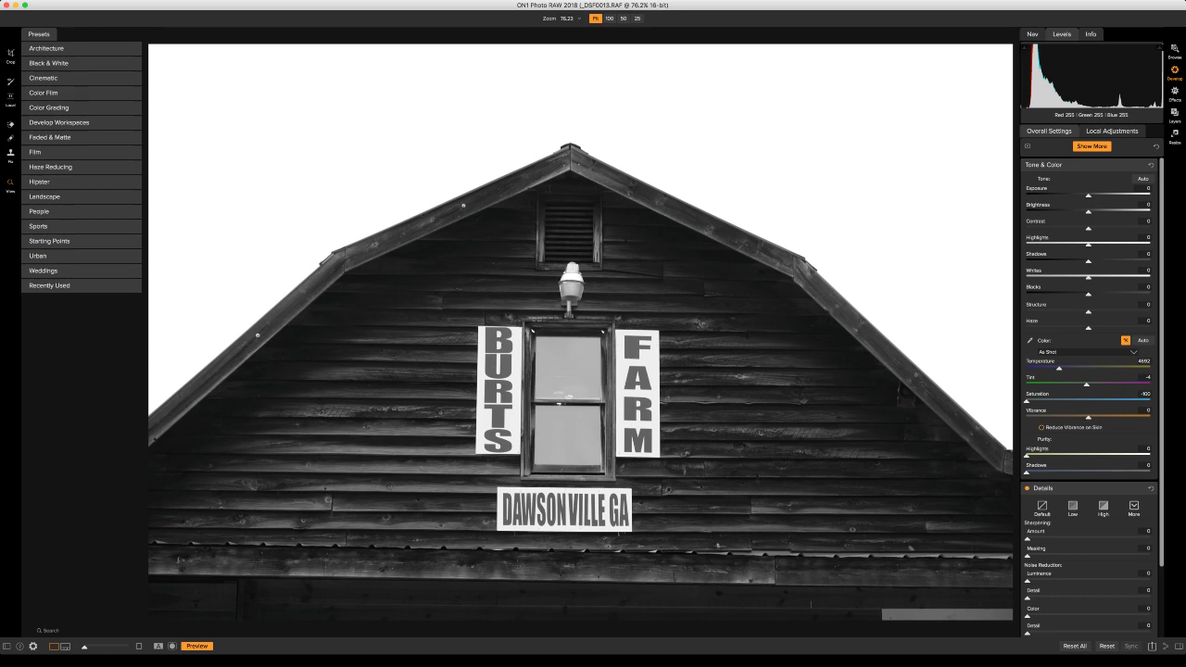
key("super+3")
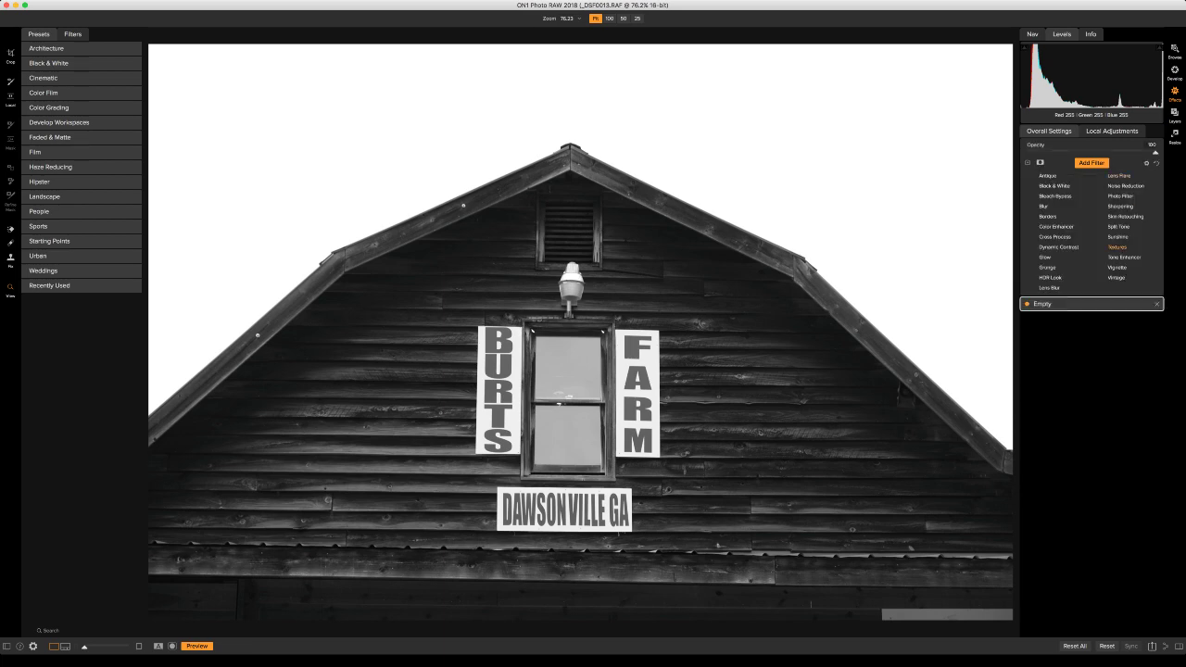
left_click(1116, 247)
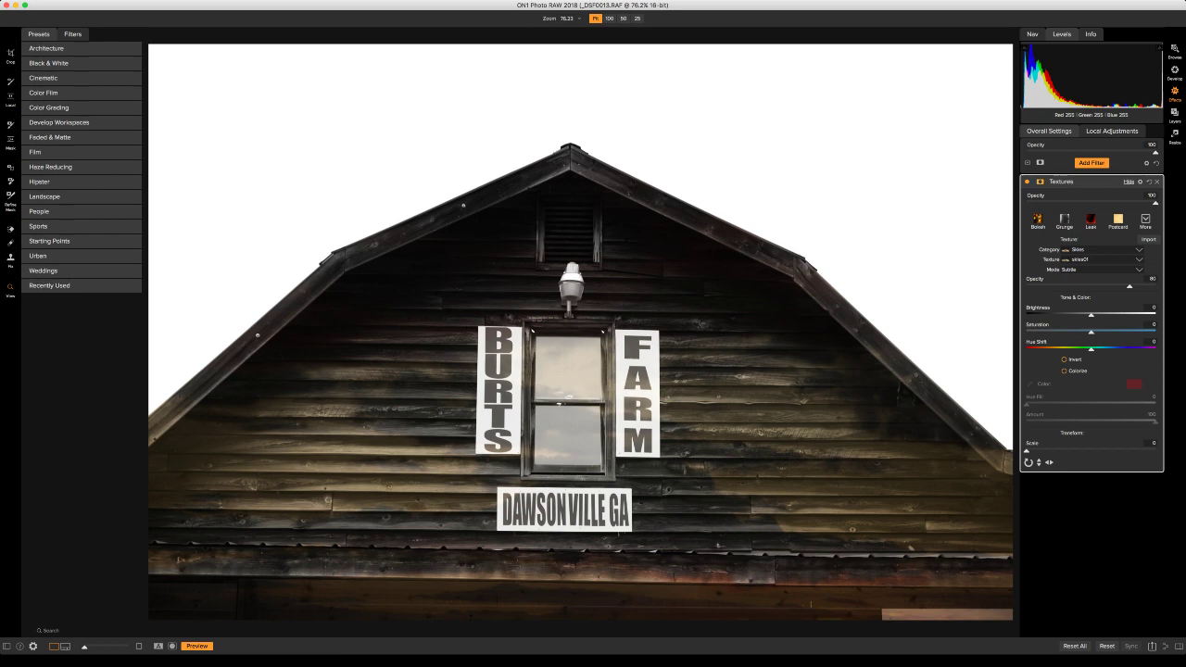
Step: Activate the Masking Brush with Perfect Brush enabled at size 300, and invert the Textures mask to black
key("b")
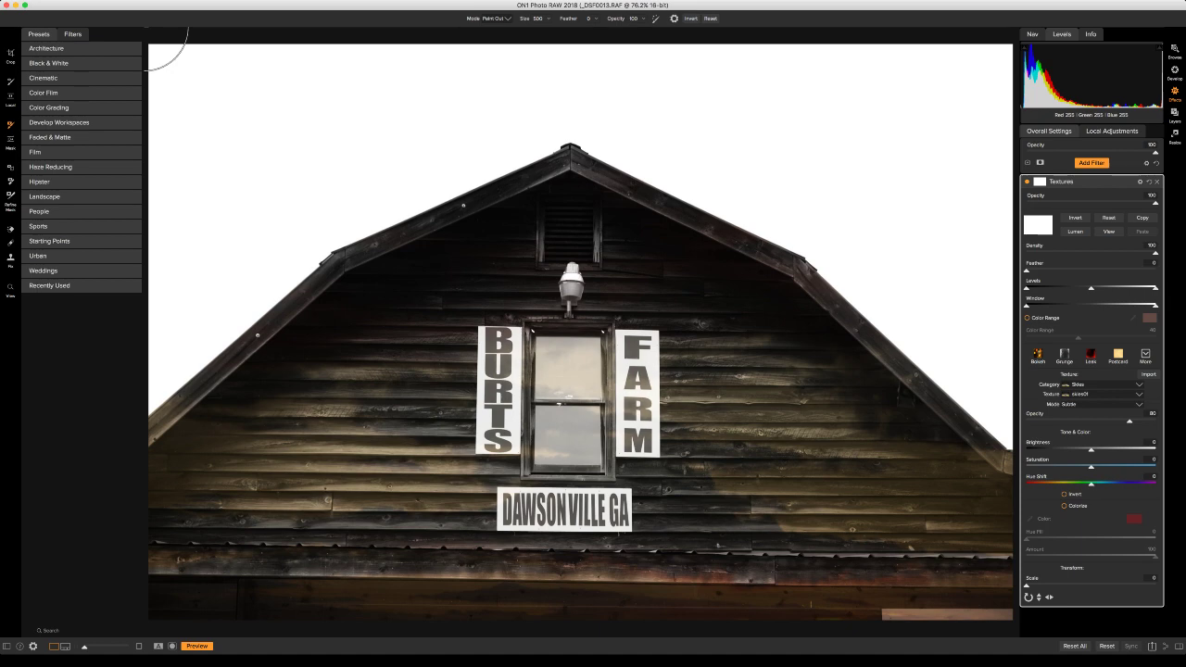
key("super+m")
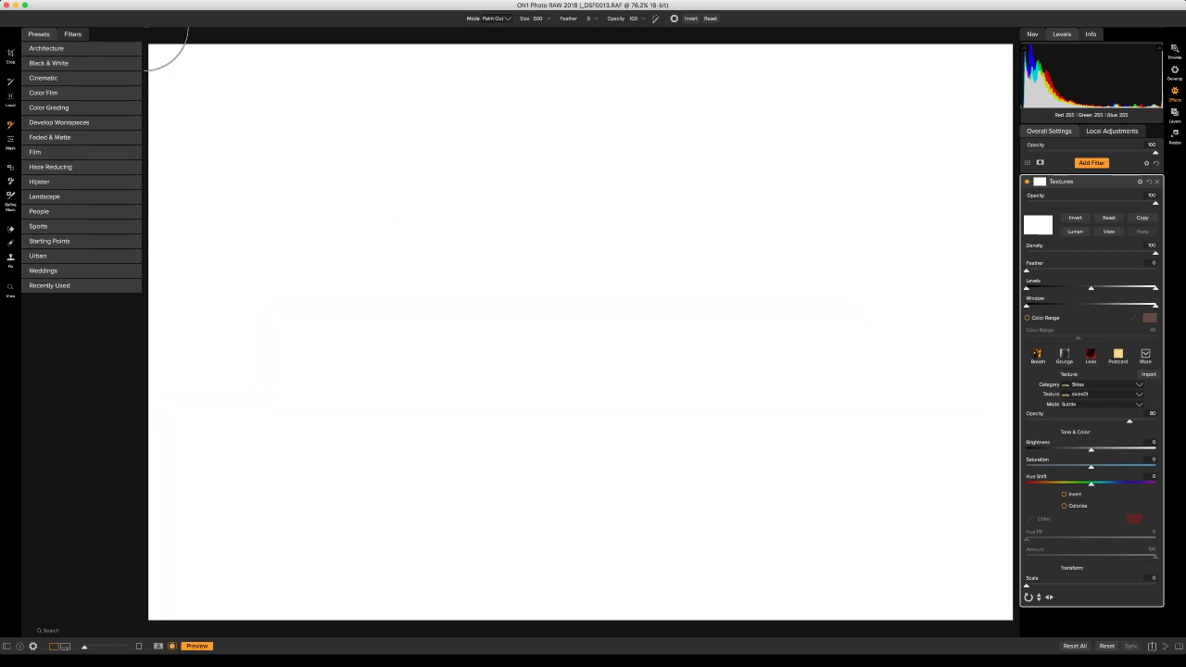
key("super+i")
key("super+i")
key("super+m")
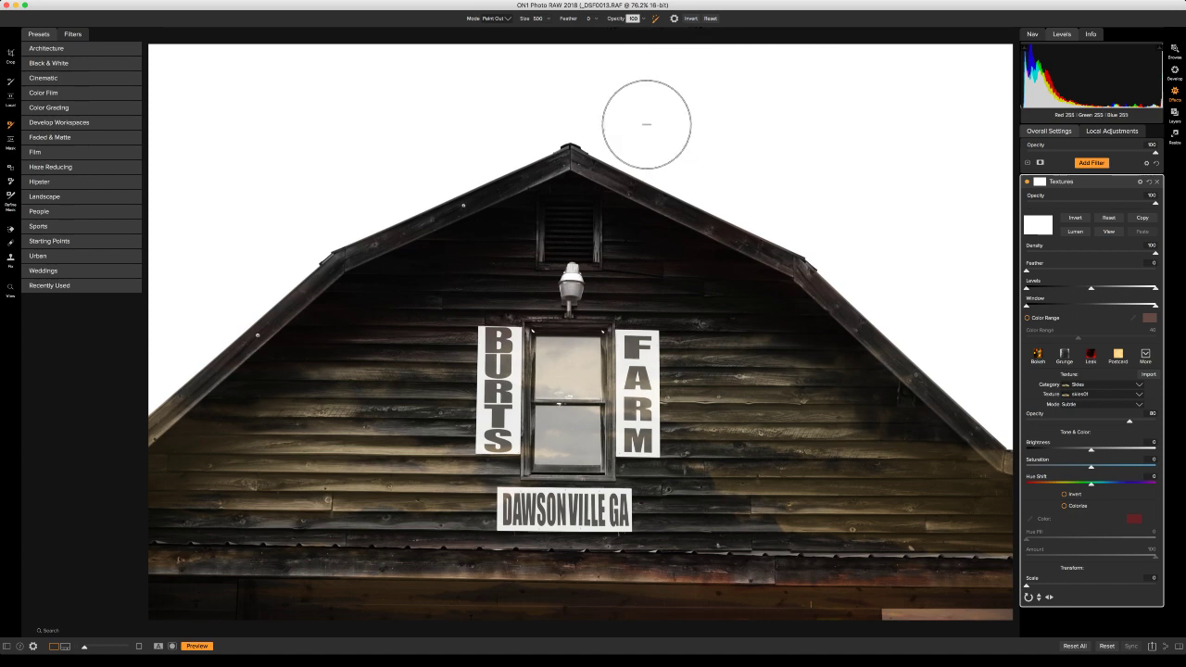
key("bracketleft")
key("bracketleft")
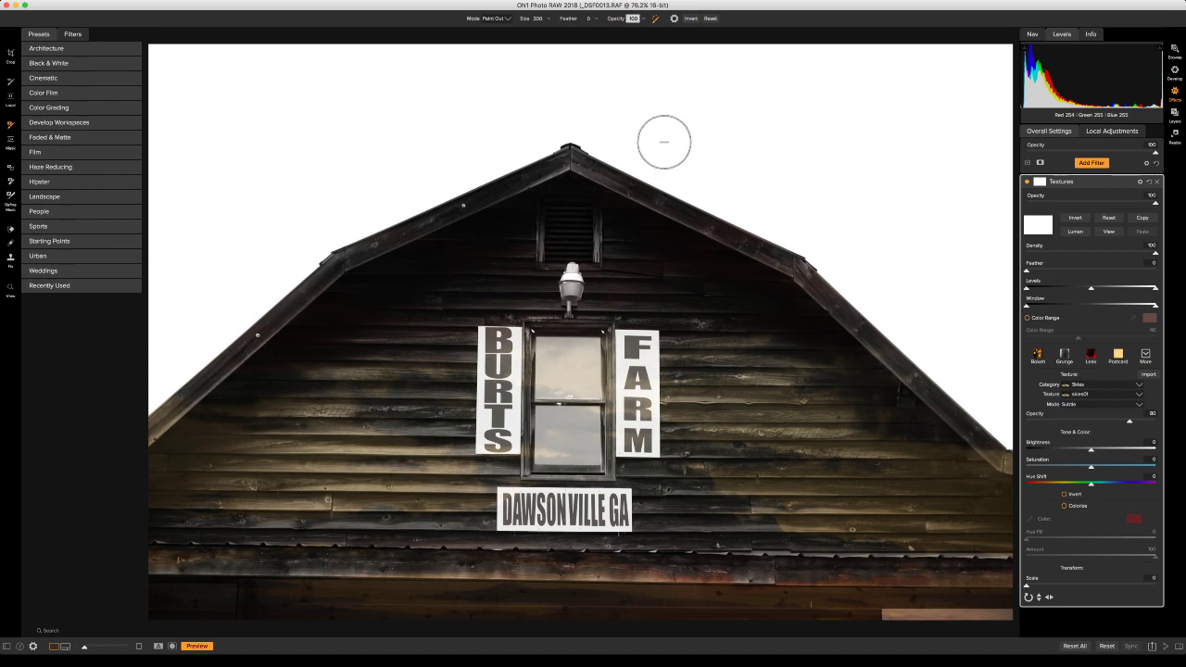
key("super+i")
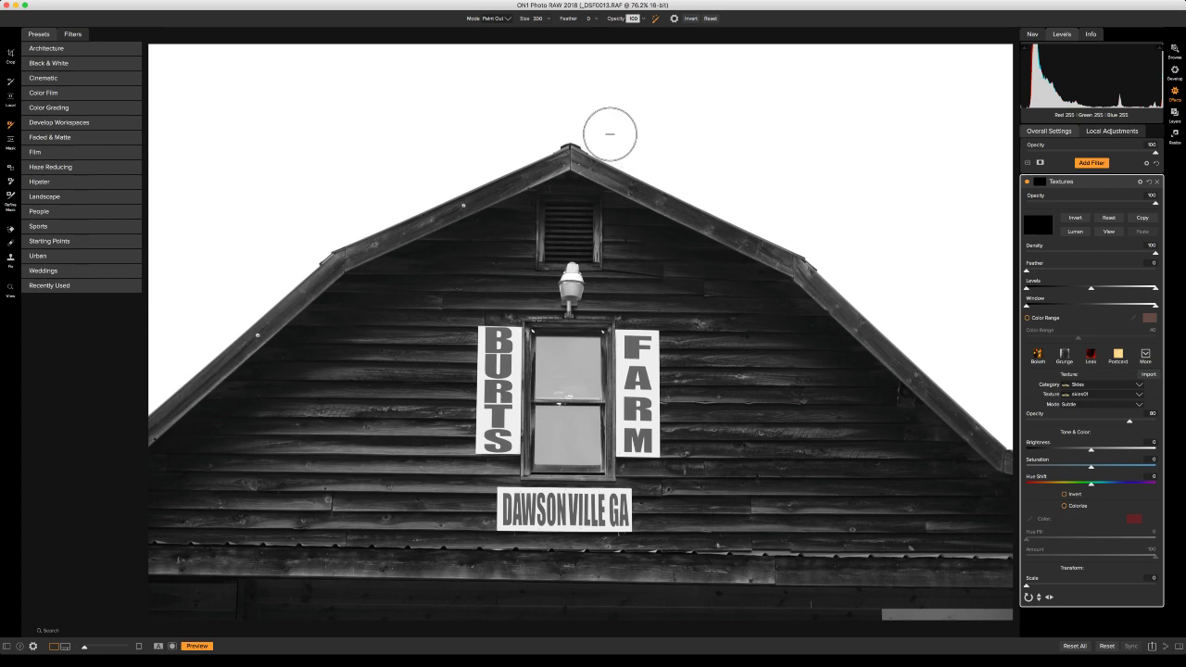
Step: Paint the texture into the sky along both slopes of the barn's roofline with the Masking Brush set to Paint In
key("bracketleft")
key("bracketright")
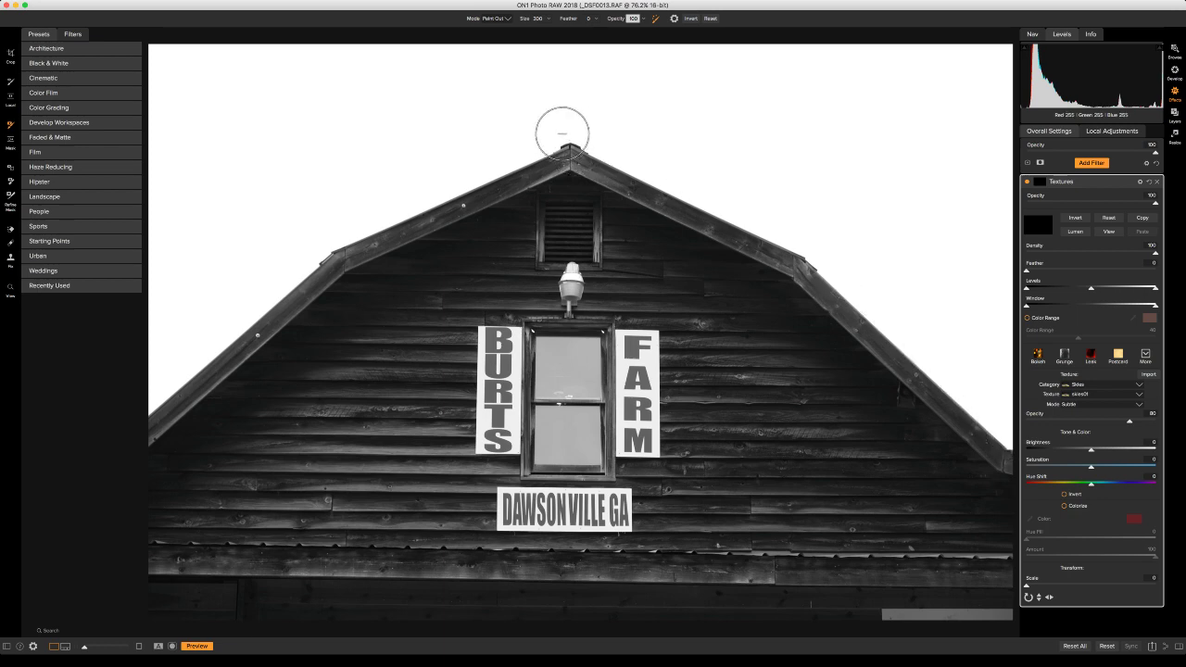
key("x")
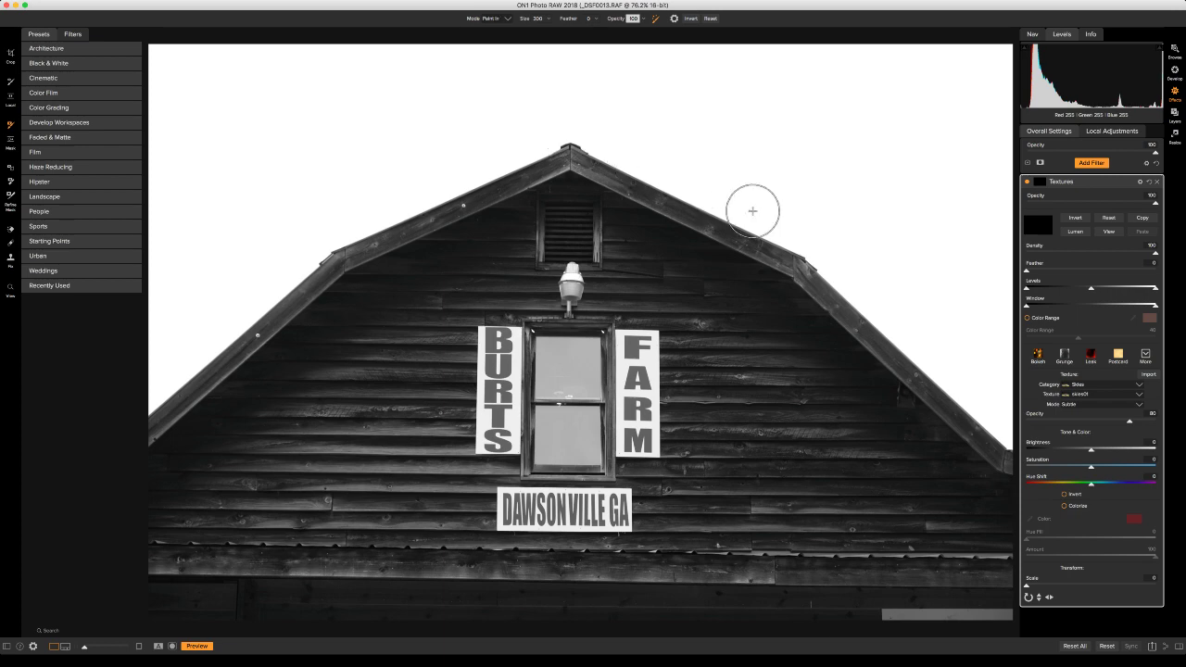
left_click_drag(987, 398, 996, 437)
mouse_move(546, 132)
left_mouse_down()
mouse_move(392, 207)
mouse_move(162, 386)
mouse_move(148, 428)
mouse_move(165, 410)
mouse_move(352, 331)
mouse_move(358, 275)
mouse_move(325, 287)
mouse_move(365, 260)
mouse_move(347, 274)
left_mouse_up()
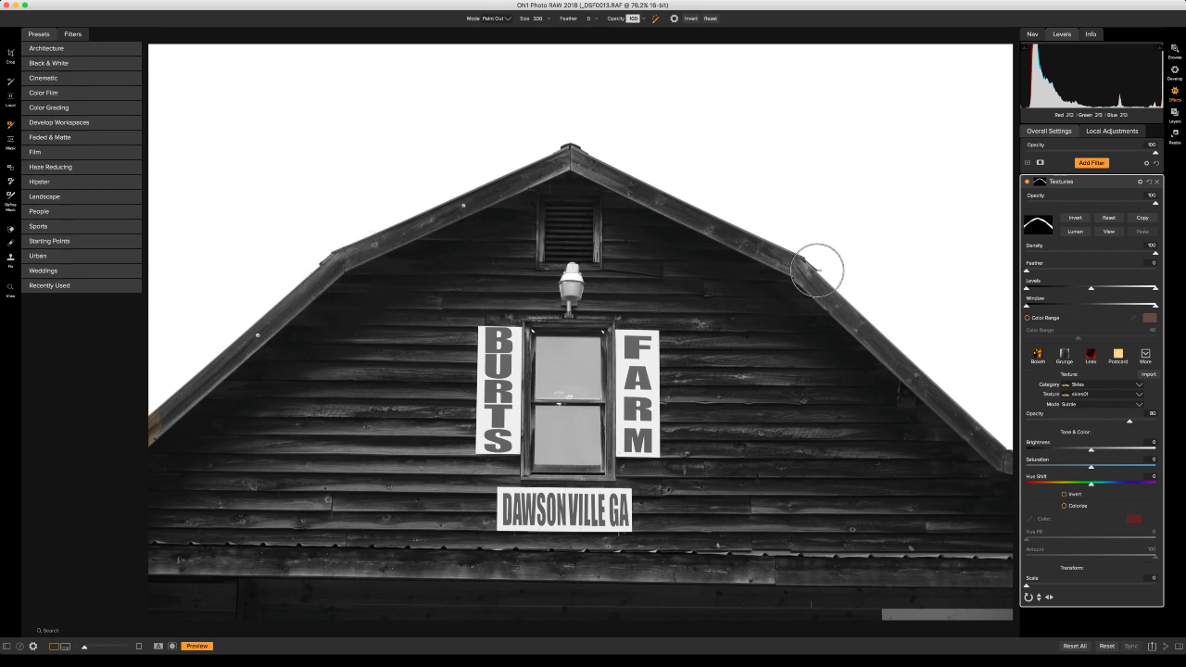
Step: Display the Textures mask and paint in the sky across the upper and left areas with a larger brush
key("super+m")
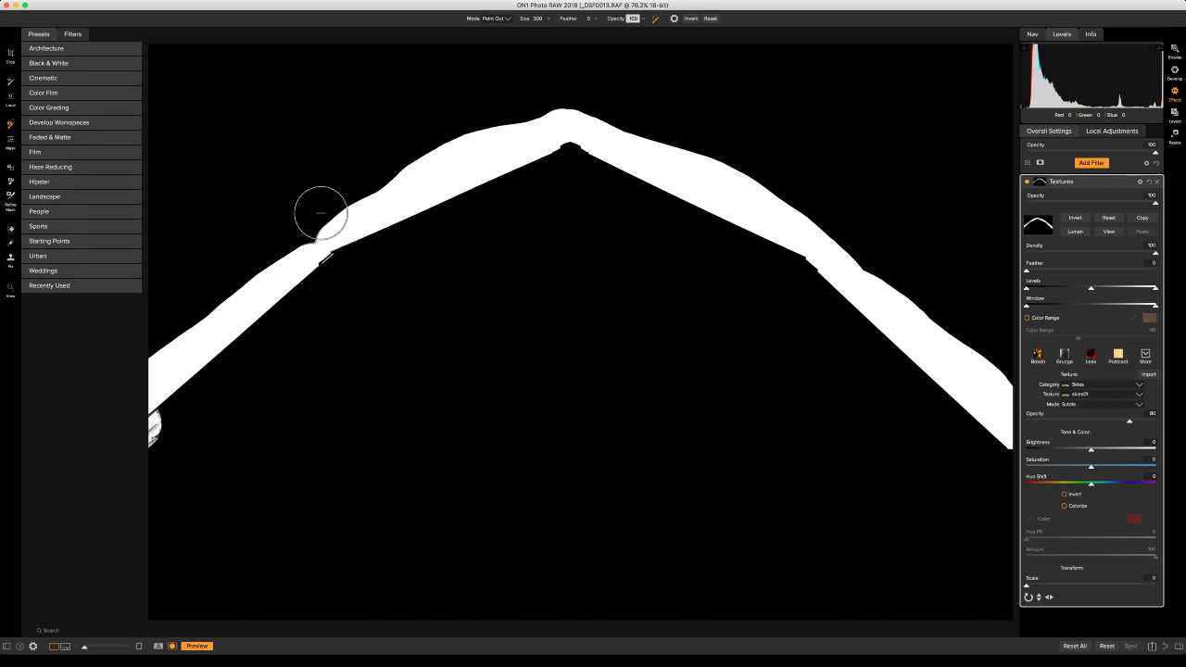
key("bracketright")
key("bracketright")
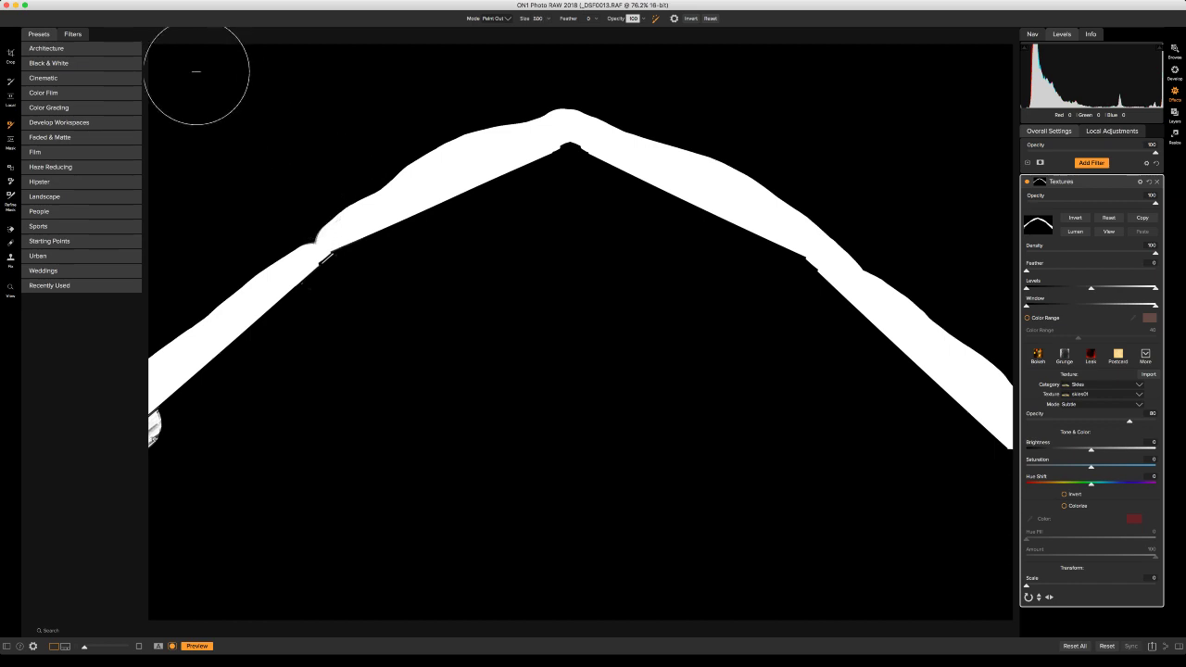
key("x")
mouse_move(213, 68)
left_mouse_down()
mouse_move(178, 67)
mouse_move(620, 39)
mouse_move(937, 53)
mouse_move(559, 59)
mouse_move(243, 180)
mouse_move(215, 142)
mouse_move(130, 147)
mouse_move(463, 138)
mouse_move(538, 106)
mouse_move(345, 168)
mouse_move(283, 237)
mouse_move(125, 254)
left_mouse_up()
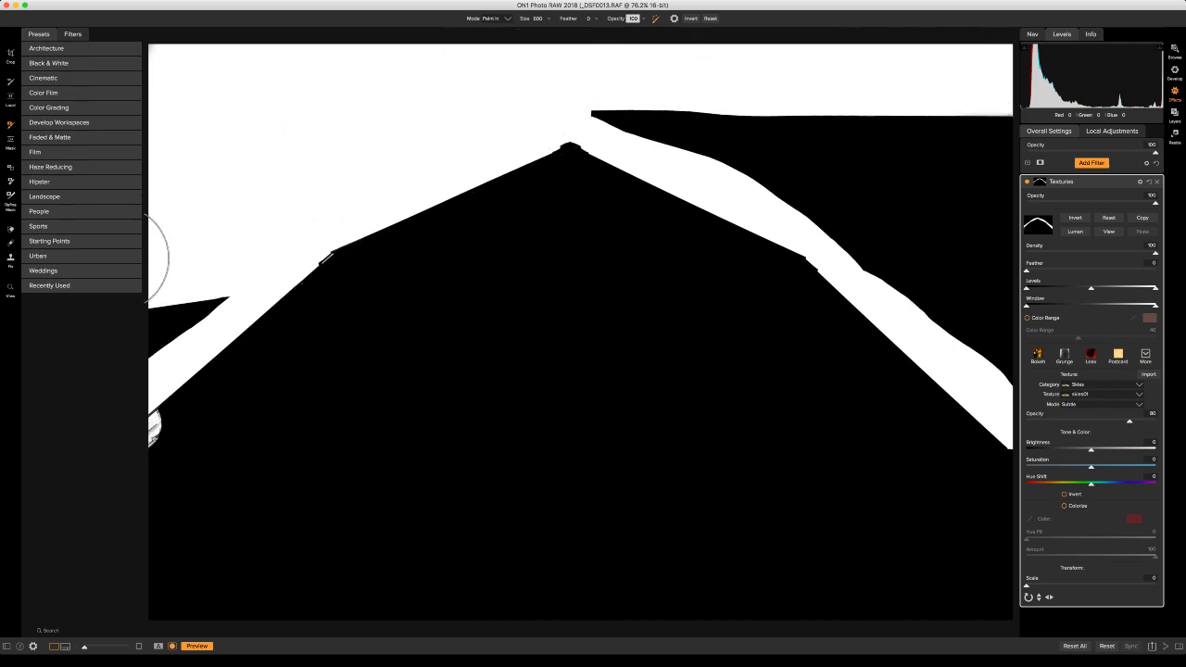
Step: Fill the leftover gap in the left sky of the mask and paint out the smudge at the roof's lower-left end
key("bracketleft")
mouse_move(189, 282)
left_mouse_down()
mouse_move(175, 318)
mouse_move(151, 331)
mouse_move(147, 376)
mouse_move(148, 355)
left_mouse_up()
key("alt")
left_click_drag(171, 436, 171, 429)
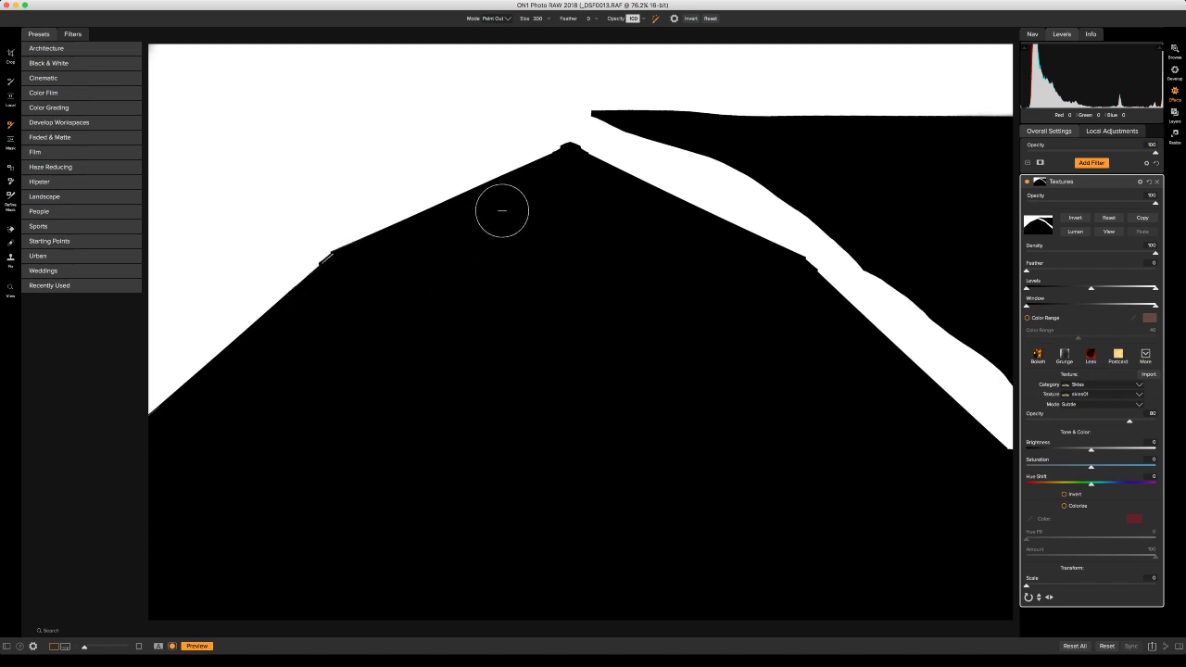
Step: Paint in the remaining right sky of the mask with the brush at size 400, and return to the photo view
mouse_move(635, 138)
left_mouse_down()
mouse_move(880, 147)
mouse_move(867, 159)
mouse_move(870, 131)
mouse_move(1025, 120)
mouse_move(695, 140)
mouse_move(783, 167)
left_mouse_up()
key("bracketright")
mouse_move(990, 191)
left_mouse_down()
mouse_move(807, 185)
mouse_move(901, 240)
mouse_move(1016, 248)
mouse_move(950, 236)
mouse_move(859, 255)
mouse_move(926, 293)
mouse_move(1022, 302)
mouse_move(988, 339)
left_mouse_up()
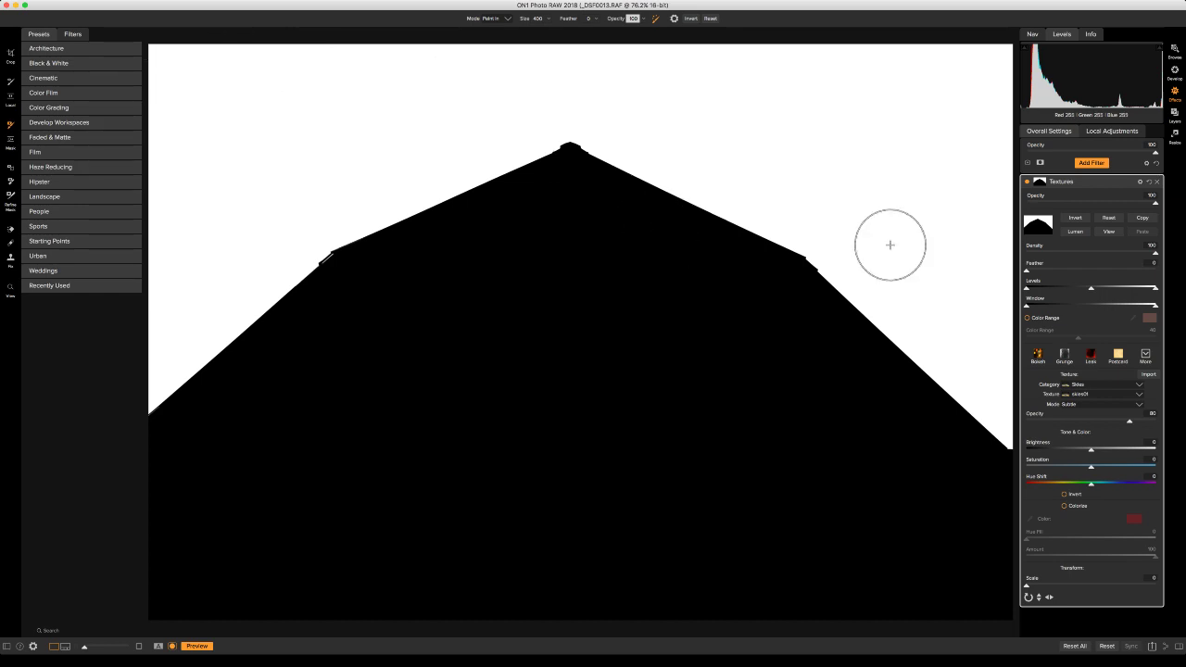
key("super+m")
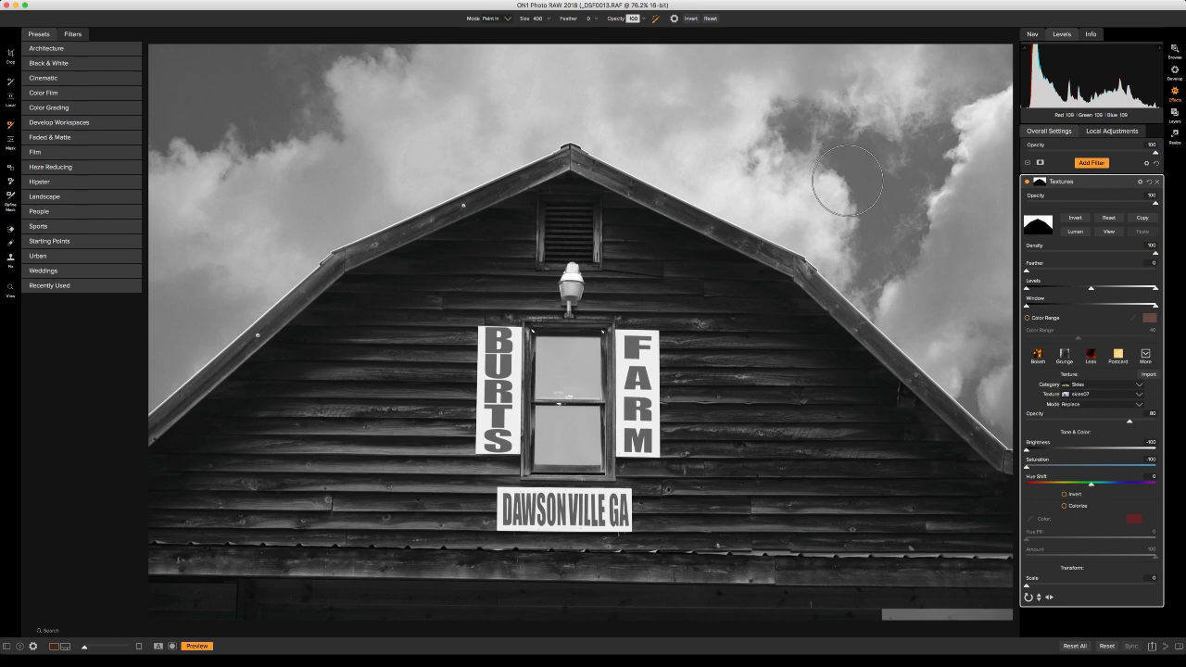
Step: Remove the white halo along the barn's upper-left roof slope with the mask Chisel tool in Add mode at size 150
key("z")
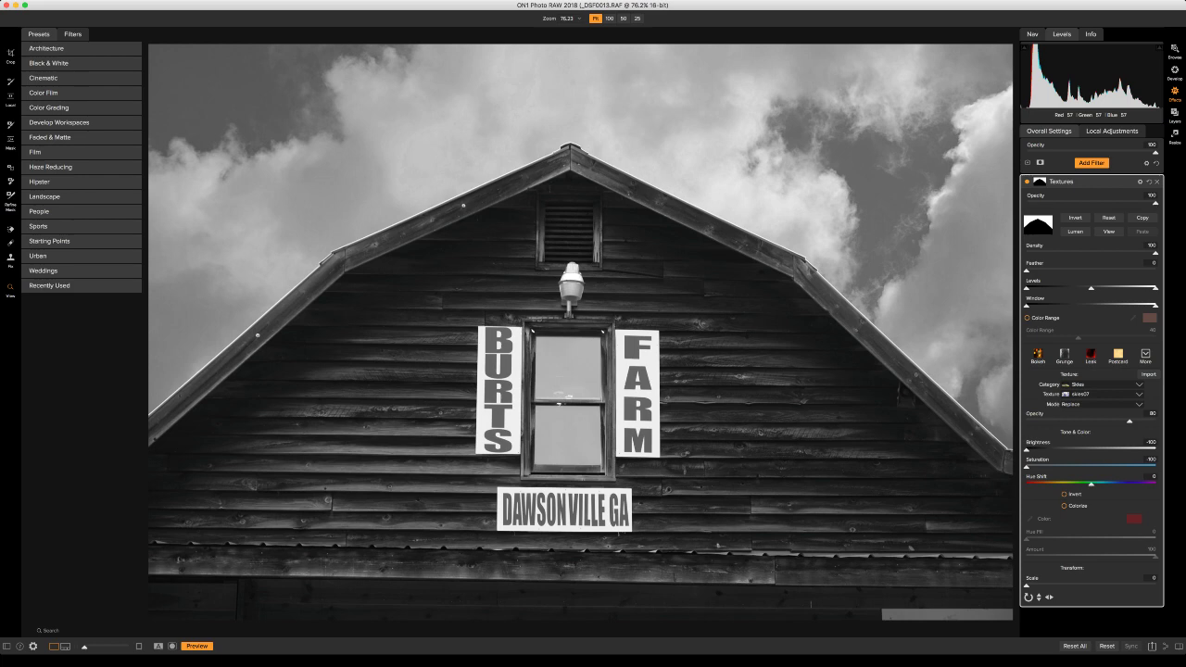
key("super+1")
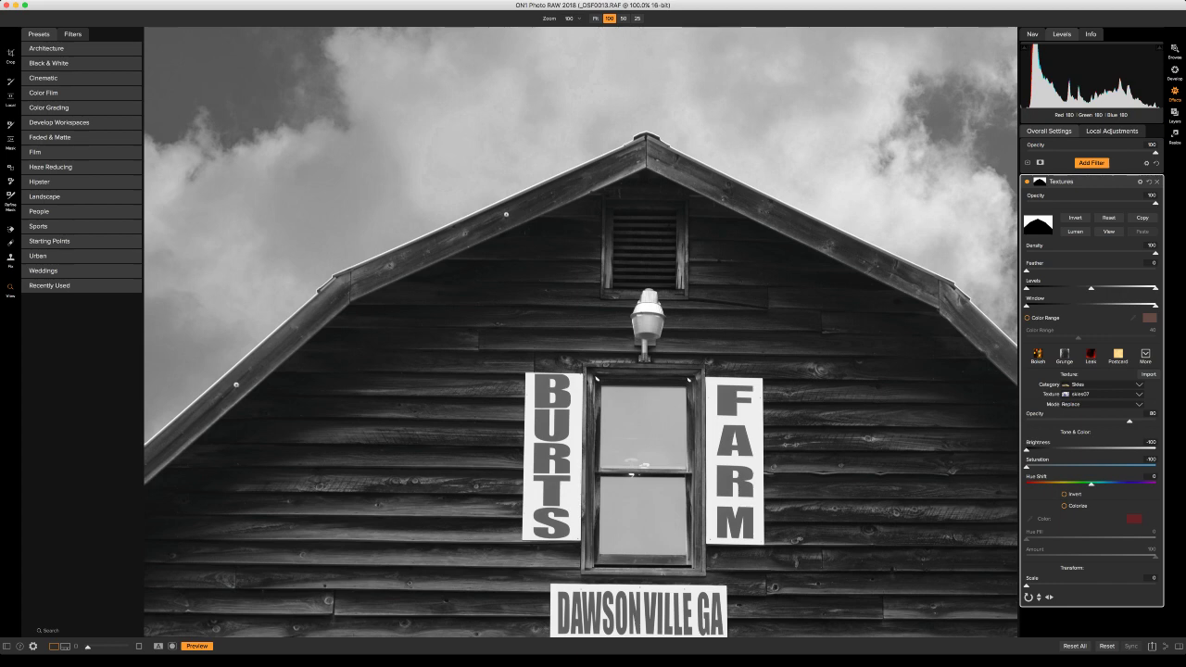
key("n")
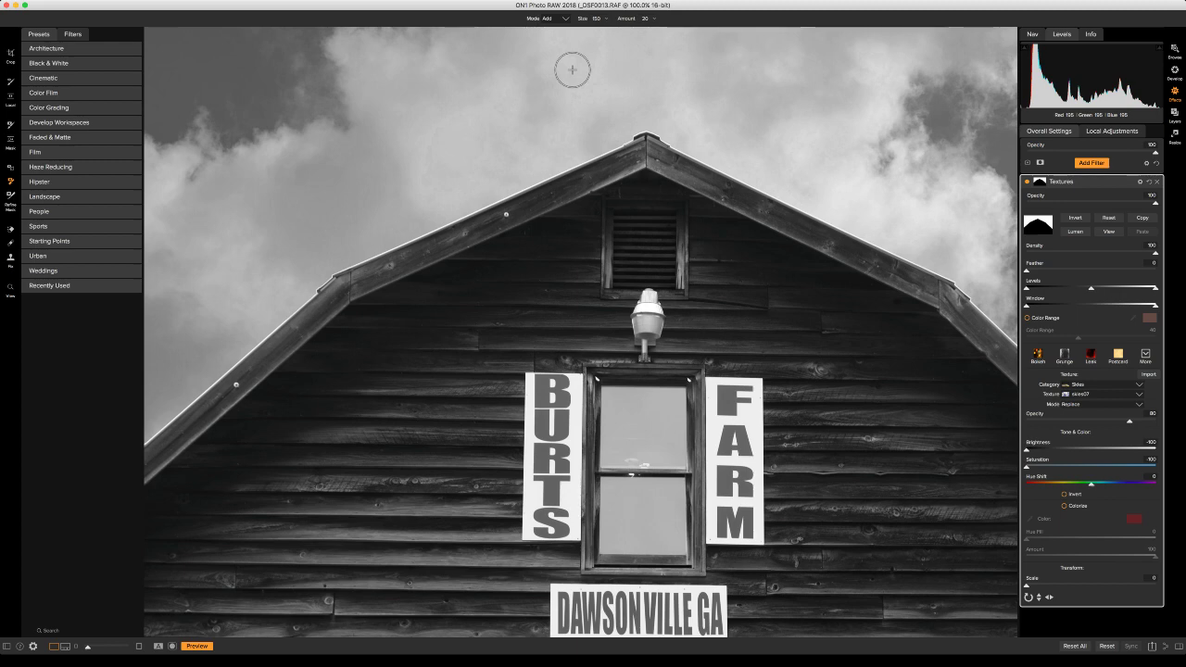
key("super+equal")
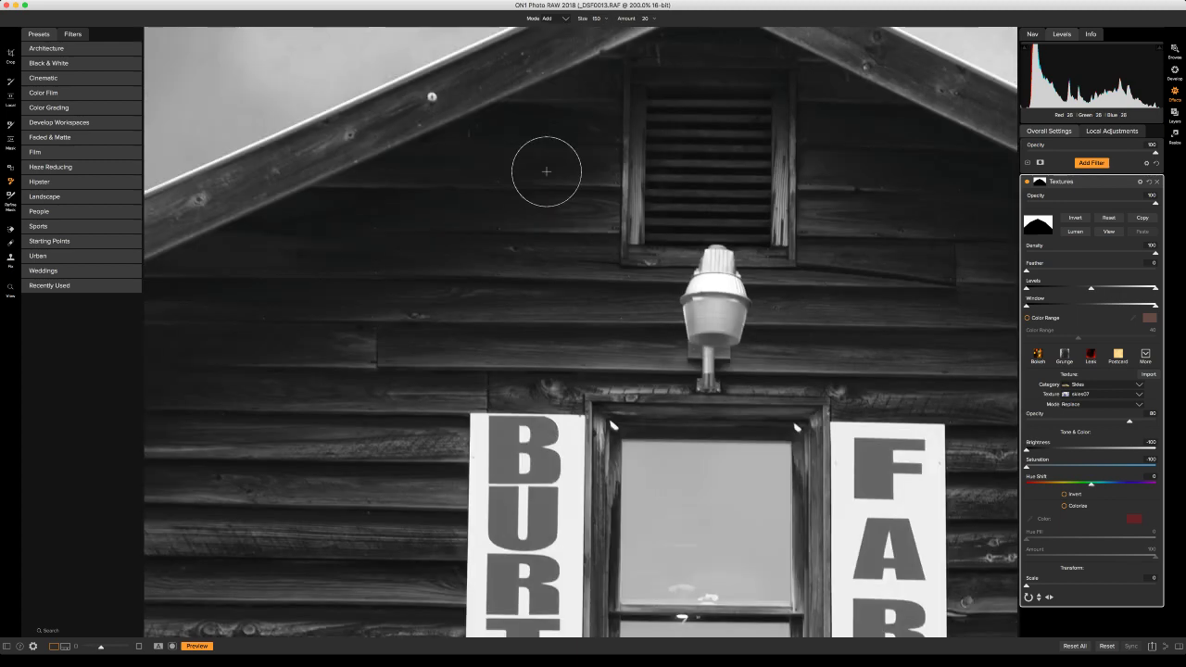
scroll(547, 171, "up", 5)
scroll(547, 172, "left", 3)
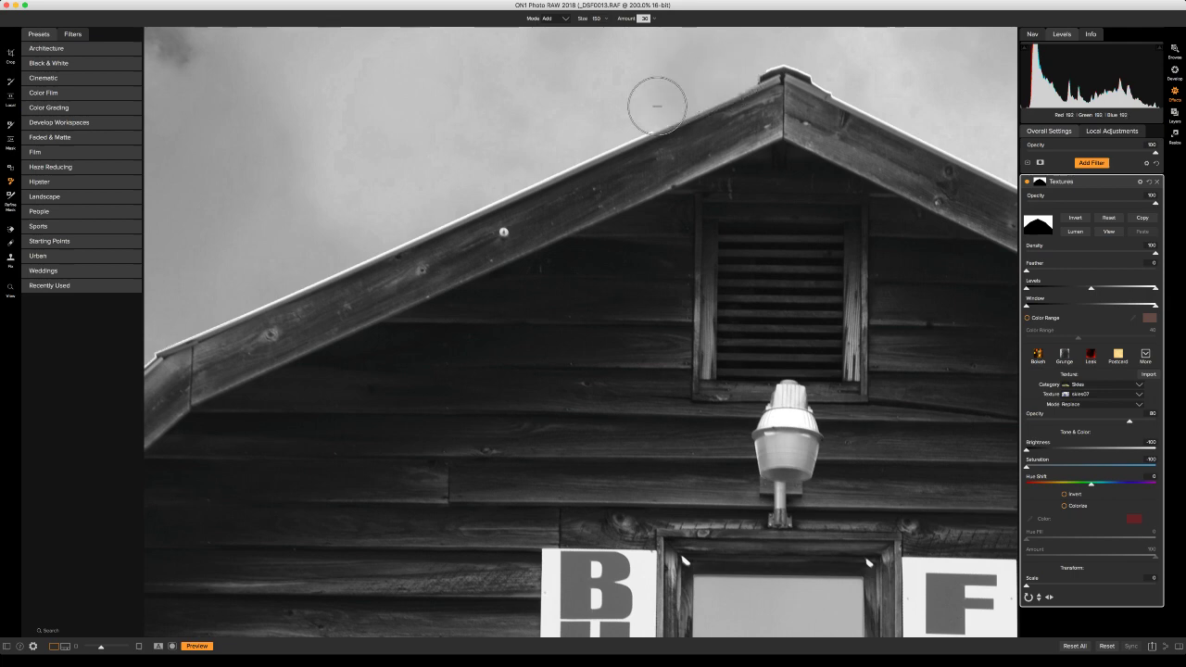
left_click_drag(502, 170, 272, 275)
scroll(580, 332, "left", 5)
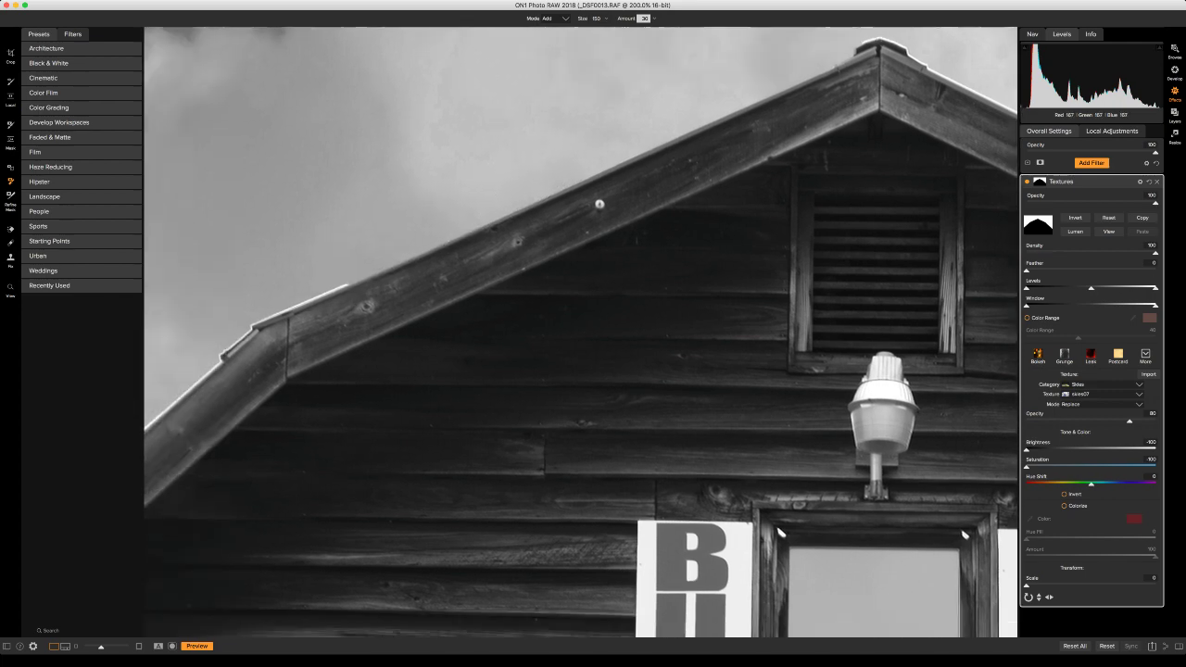
scroll(580, 332, "left", 3)
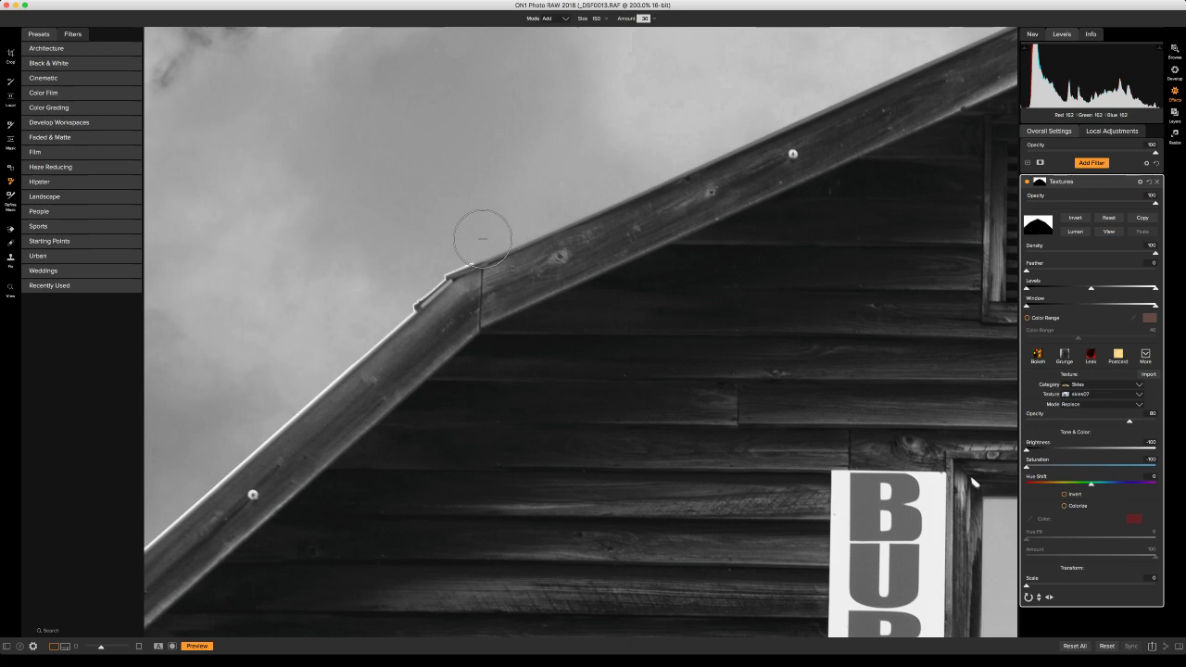
Step: Chisel away the white halo along the lower-left roof slope, from the bend to the photo's edge
scroll(365, 309, "left", 3)
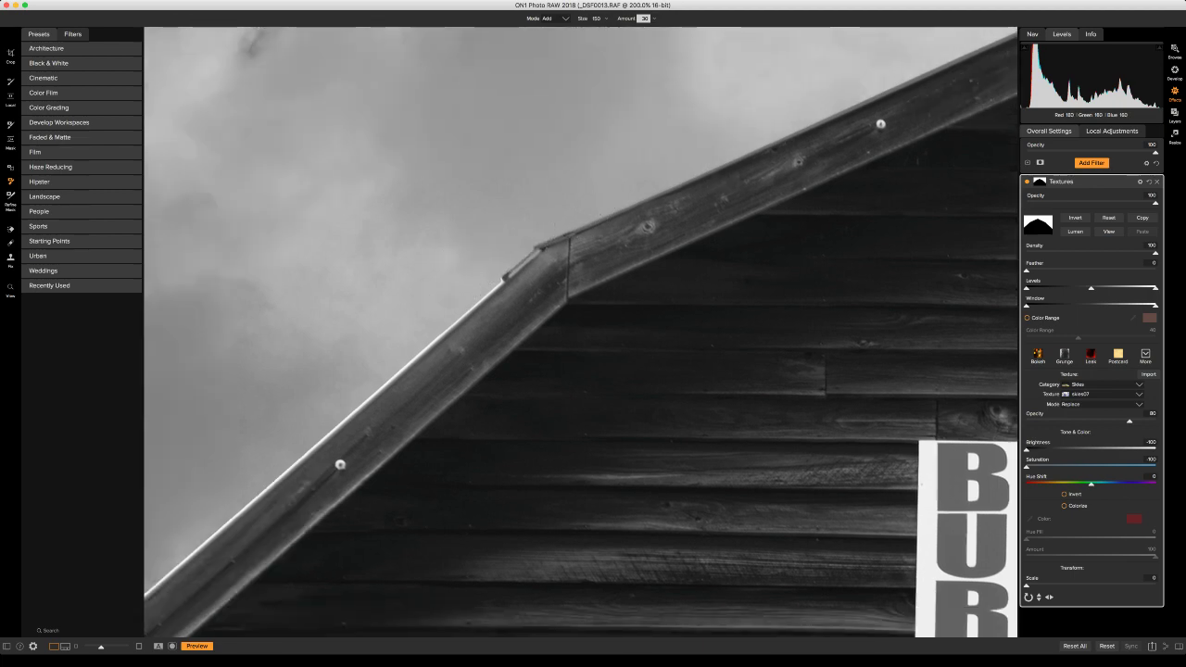
scroll(540, 167, "left", 3)
mouse_move(548, 222)
left_mouse_down()
mouse_move(332, 394)
mouse_move(470, 274)
mouse_move(454, 319)
mouse_move(278, 461)
left_mouse_up()
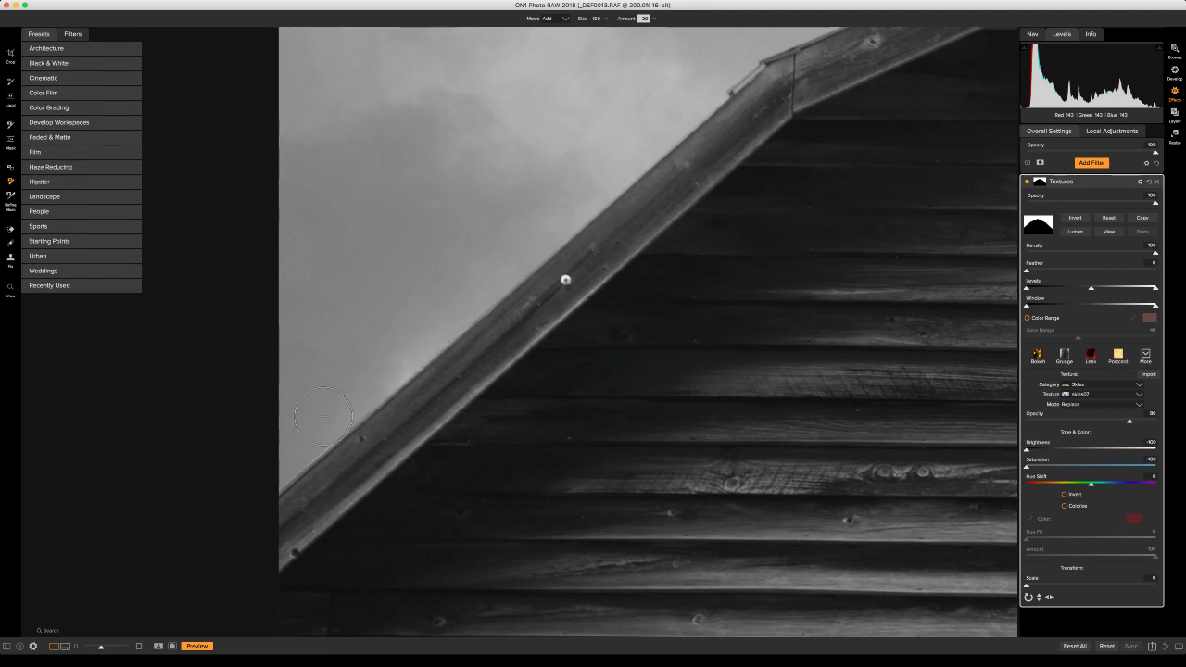
Step: Chisel away the white halo along both sections of the right roofline, from the peak to its lower end
left_click_drag(596, 238, 433, 275)
mouse_move(402, 316)
left_mouse_down()
mouse_move(307, 329)
mouse_move(130, 415)
left_mouse_up()
mouse_move(667, 71)
left_mouse_down()
mouse_move(450, 149)
mouse_move(262, 259)
left_mouse_up()
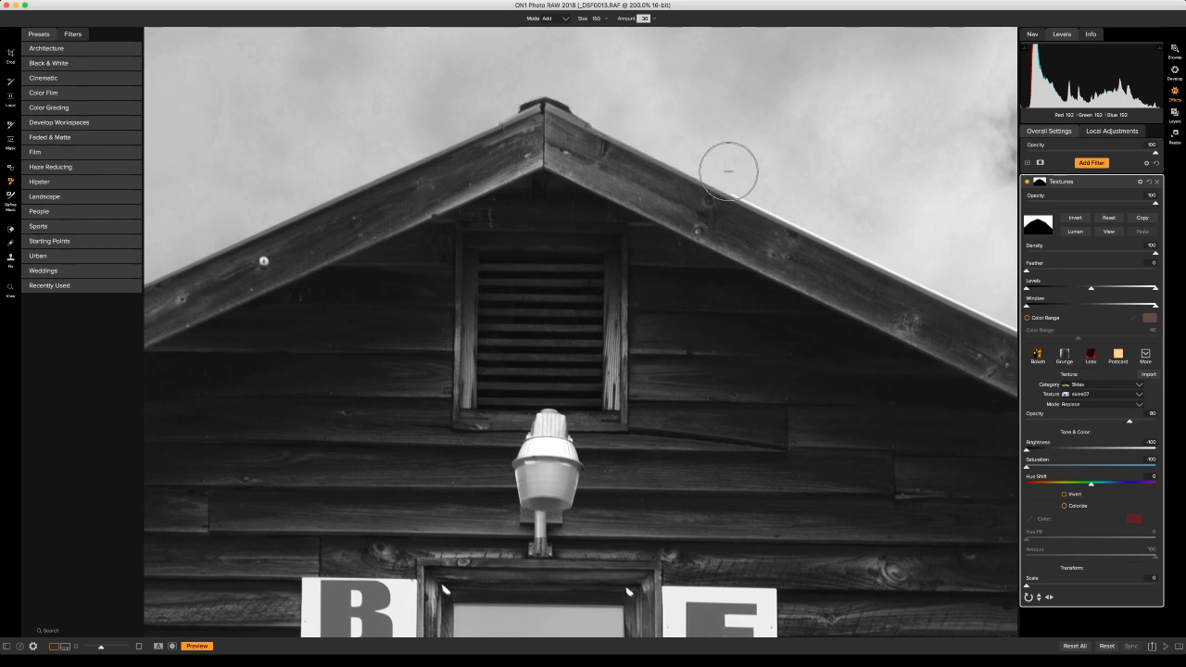
left_click_drag(860, 232, 562, 185)
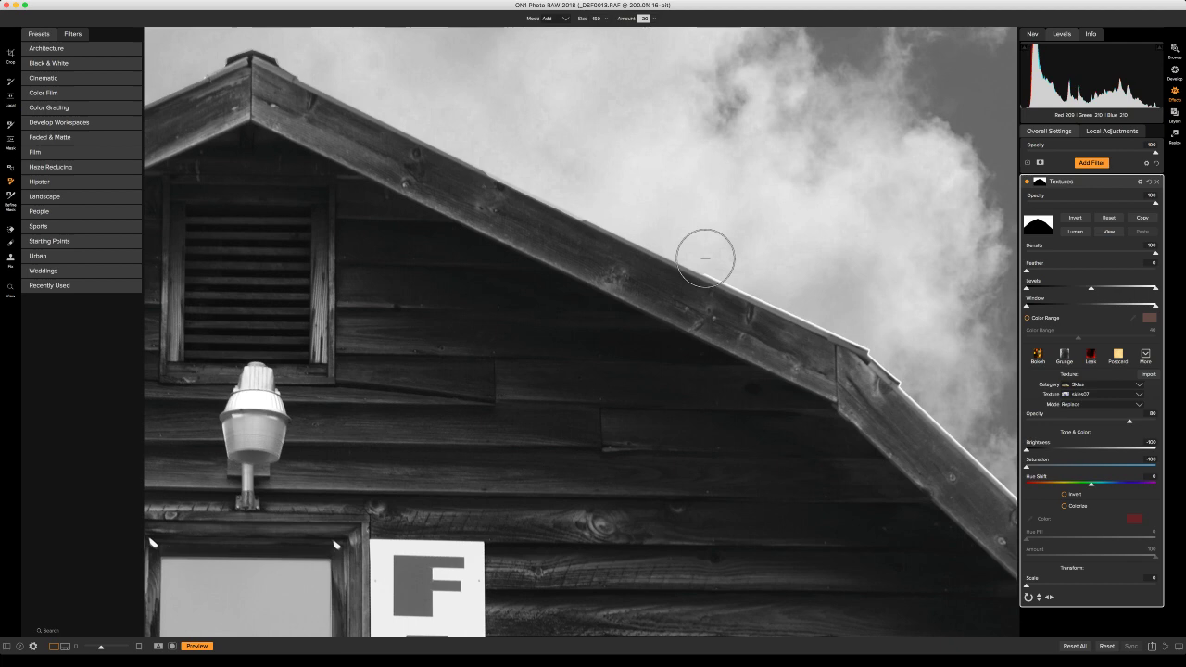
left_click_drag(336, 546, 164, 478)
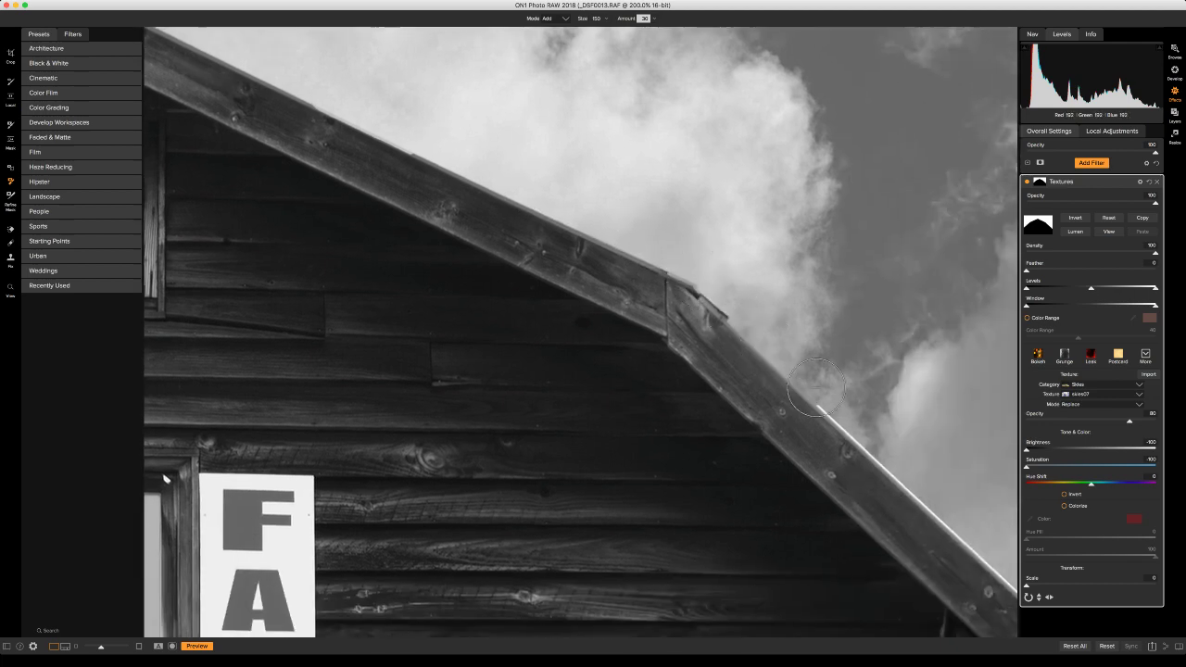
left_click_drag(816, 389, 635, 272)
mouse_move(706, 328)
left_mouse_down()
mouse_move(803, 398)
mouse_move(705, 323)
mouse_move(648, 233)
mouse_move(695, 321)
mouse_move(746, 380)
mouse_move(906, 500)
mouse_move(901, 480)
left_mouse_up()
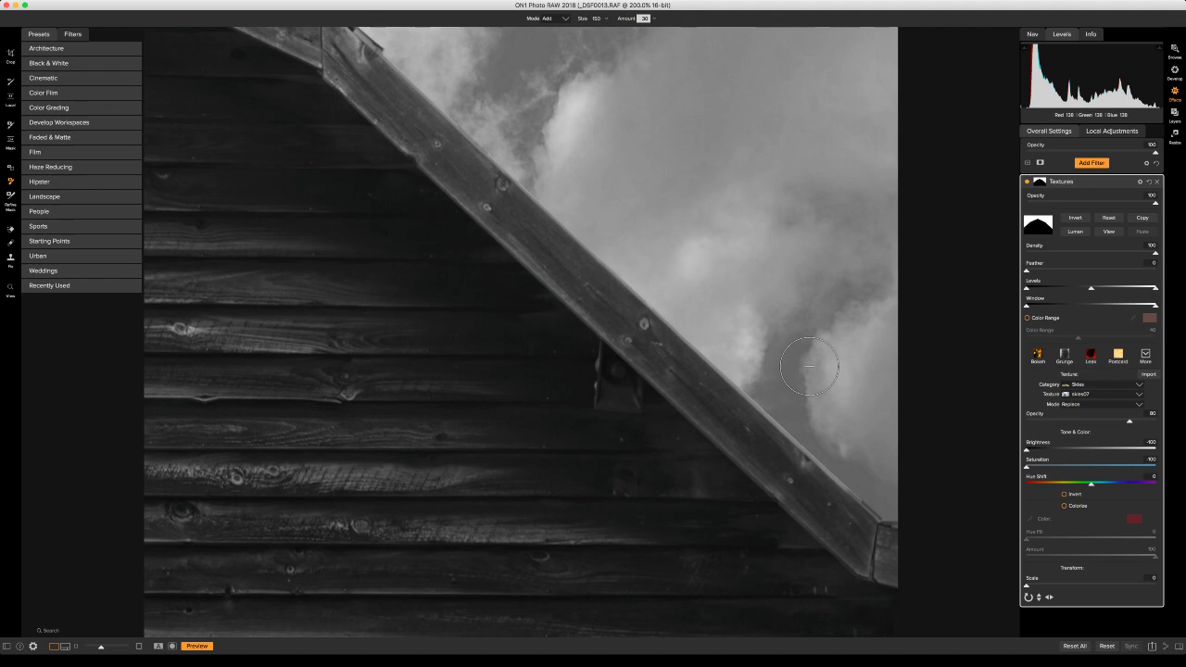
Step: Check the Textures mask edges in the mask view, set the mask's Feather to 7, and return to the photo view
key("super+minus")
key("super+minus")
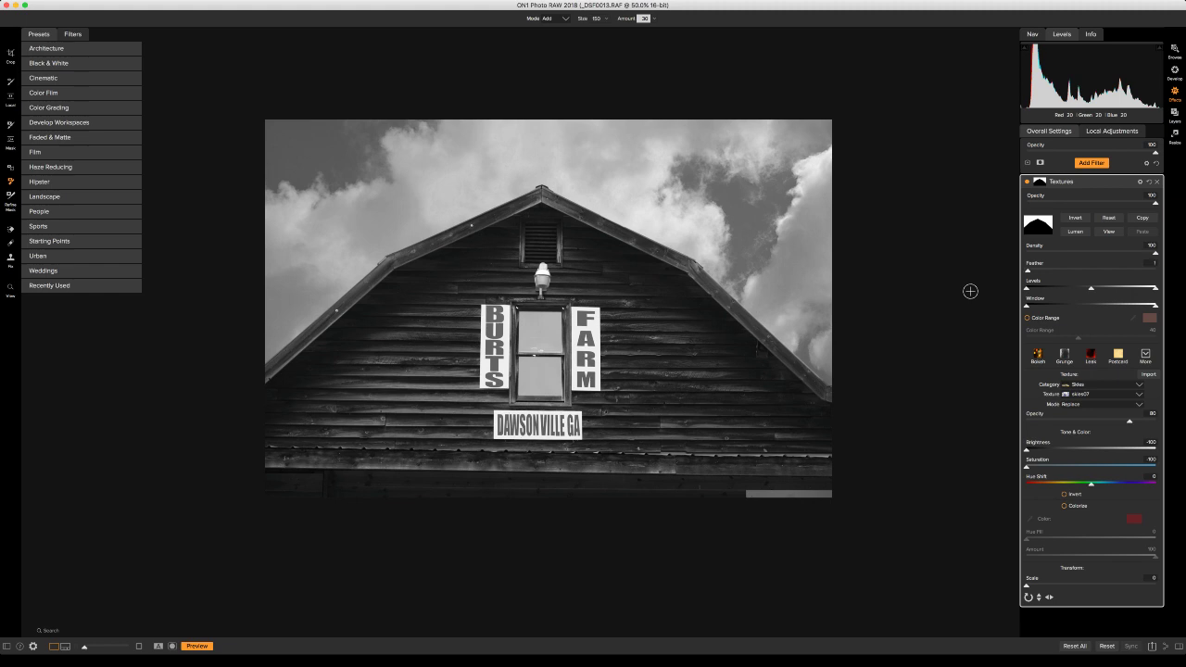
key("super+m")
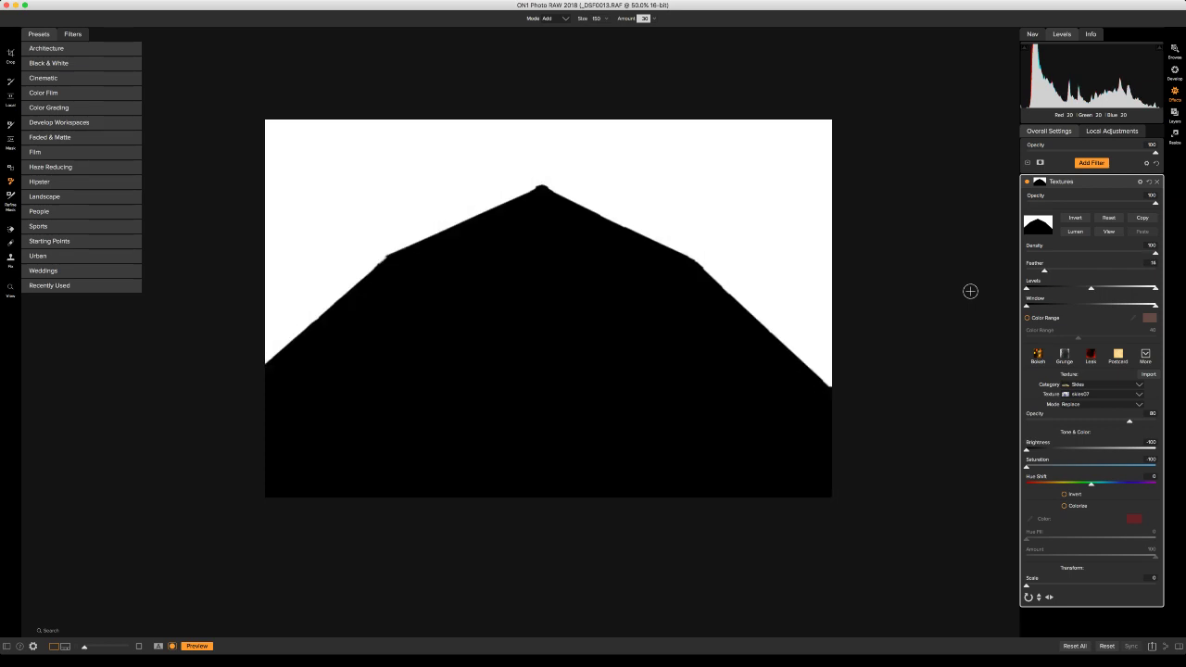
key("super+m")
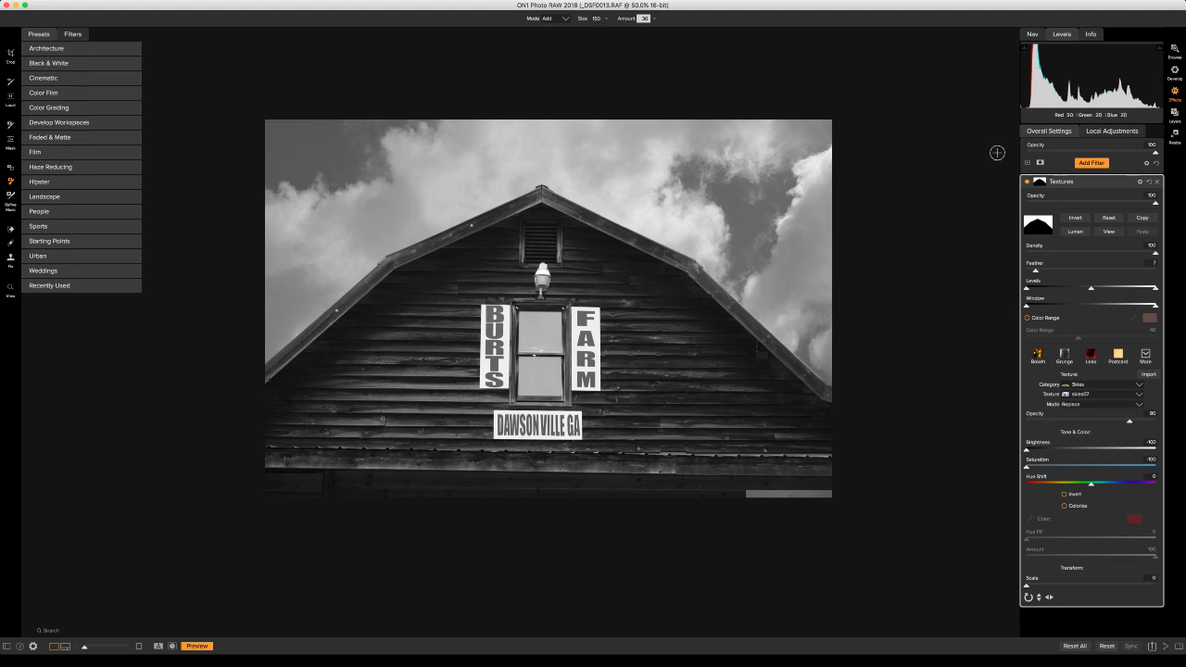
Step: In Develop, set Exposure to -0.15, Contrast to 10 and Blacks to -4, and raise Shadows slightly
key("super+r")
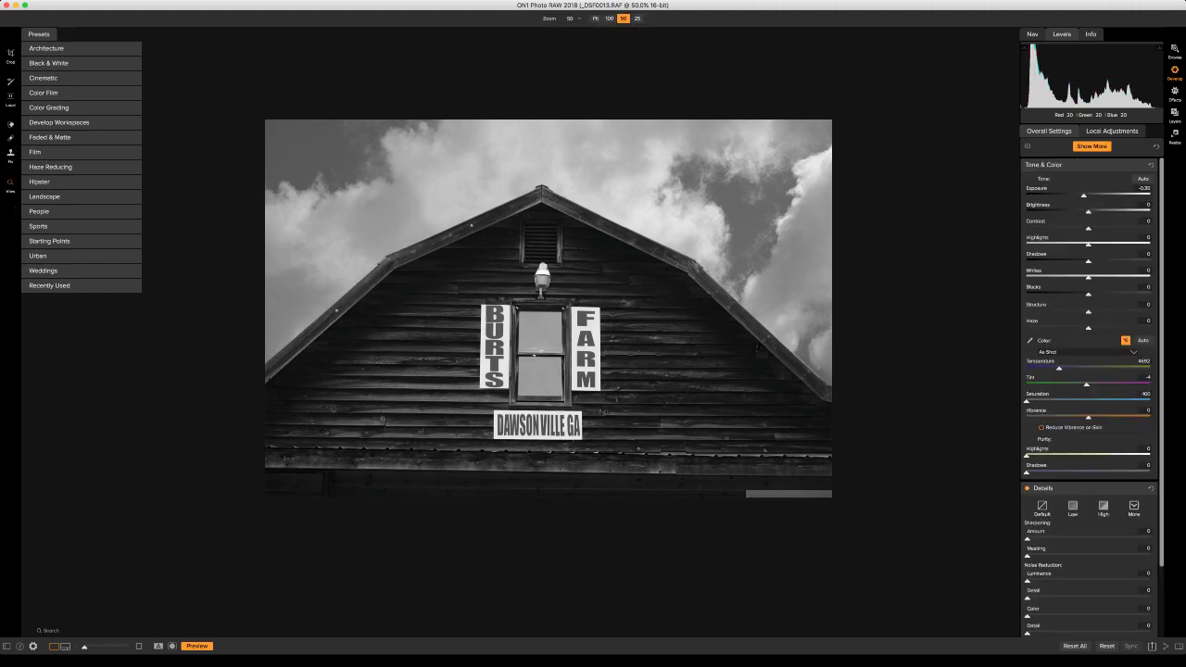
left_click_drag(1089, 228, 1101, 228)
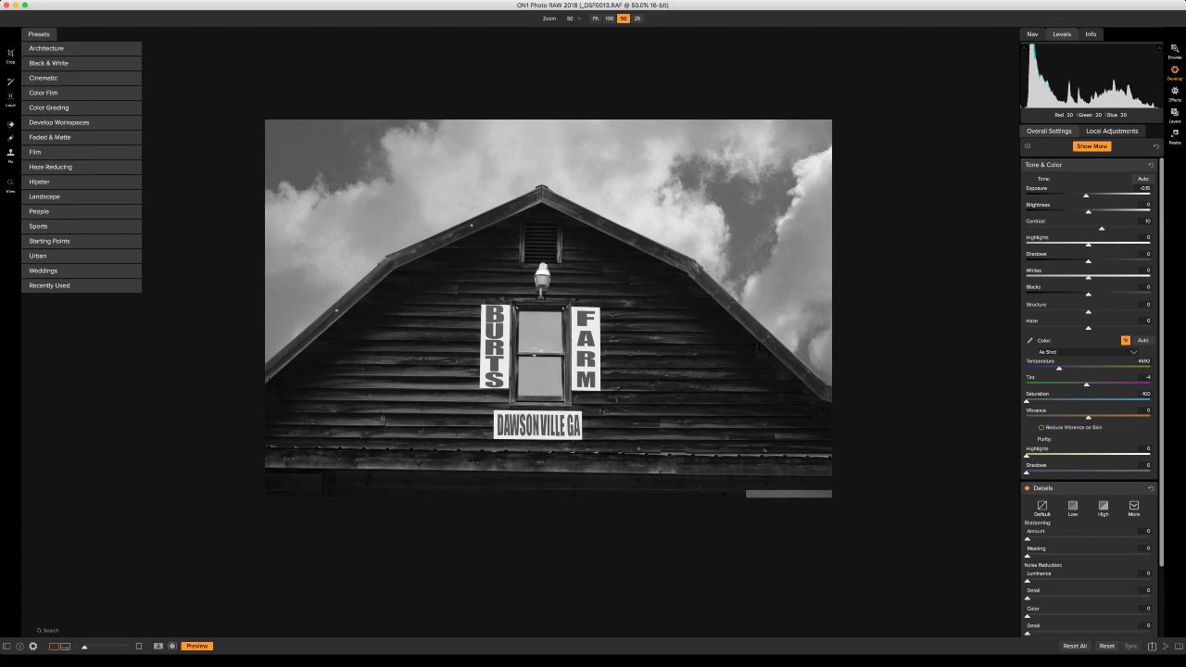
left_click_drag(1090, 261, 1092, 261)
left_click_drag(1089, 294, 1083, 294)
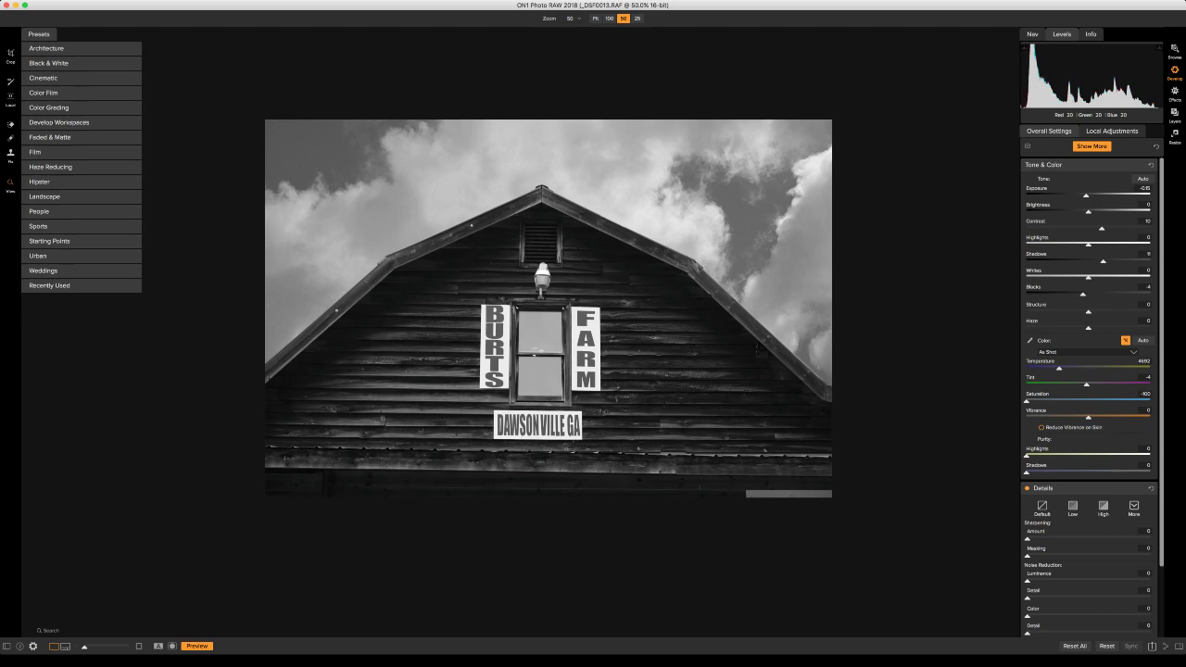